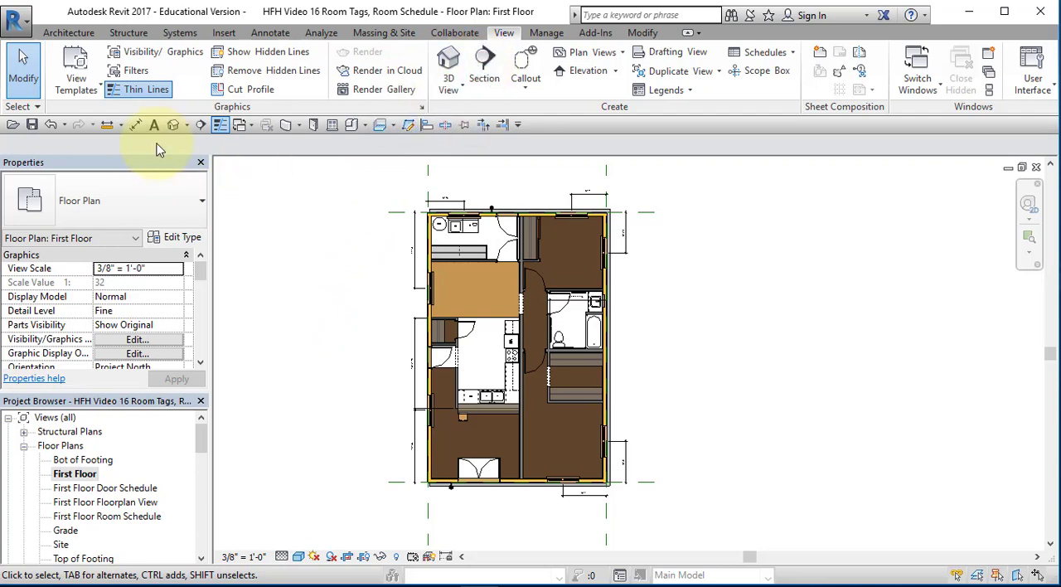
# Create a horizontal building section across the kitchen facing the sink counter, with its view depth ending at the wall behind the sink
pyautogui.click(199, 128)
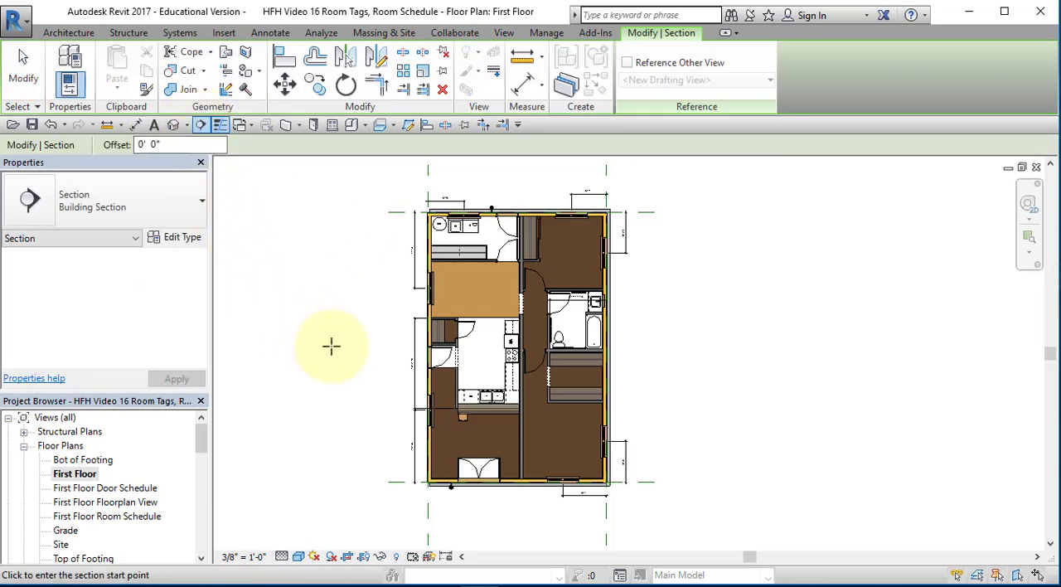
pyautogui.scroll(5, 508, 371)
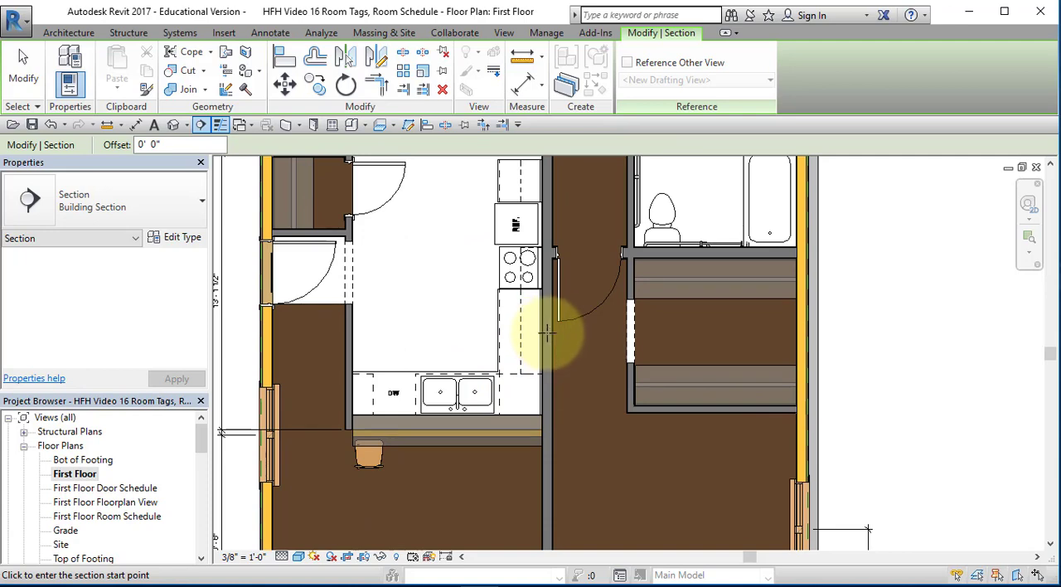
pyautogui.click(559, 333)
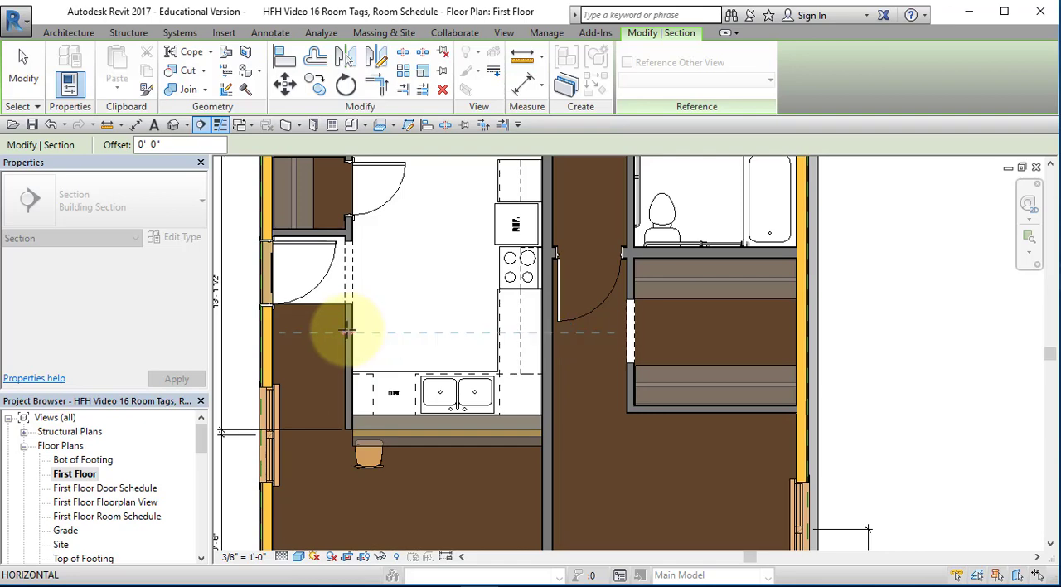
pyautogui.click(347, 333)
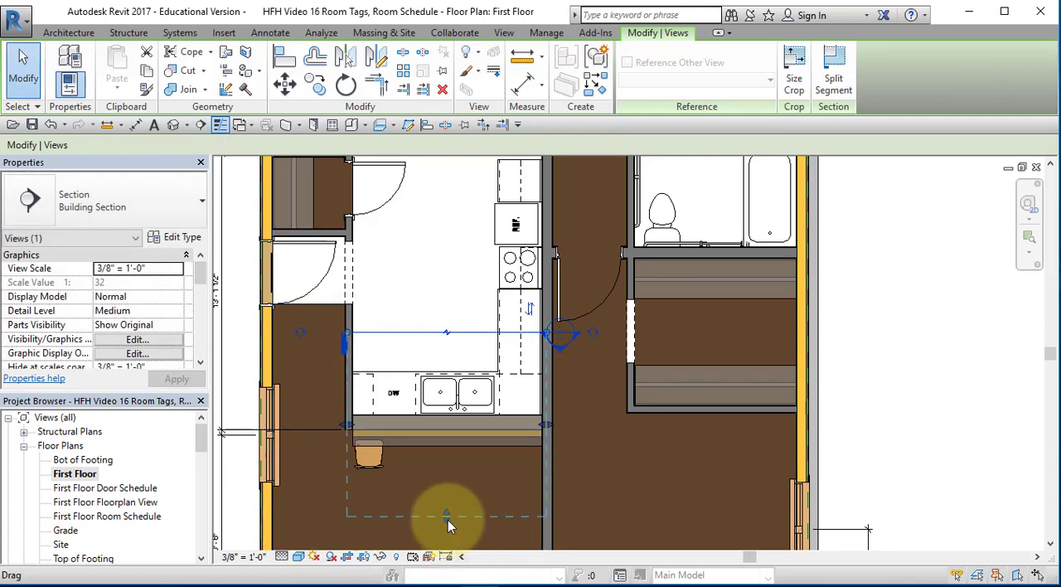
pyautogui.moveTo(447, 519); pyautogui.dragTo(451, 424)
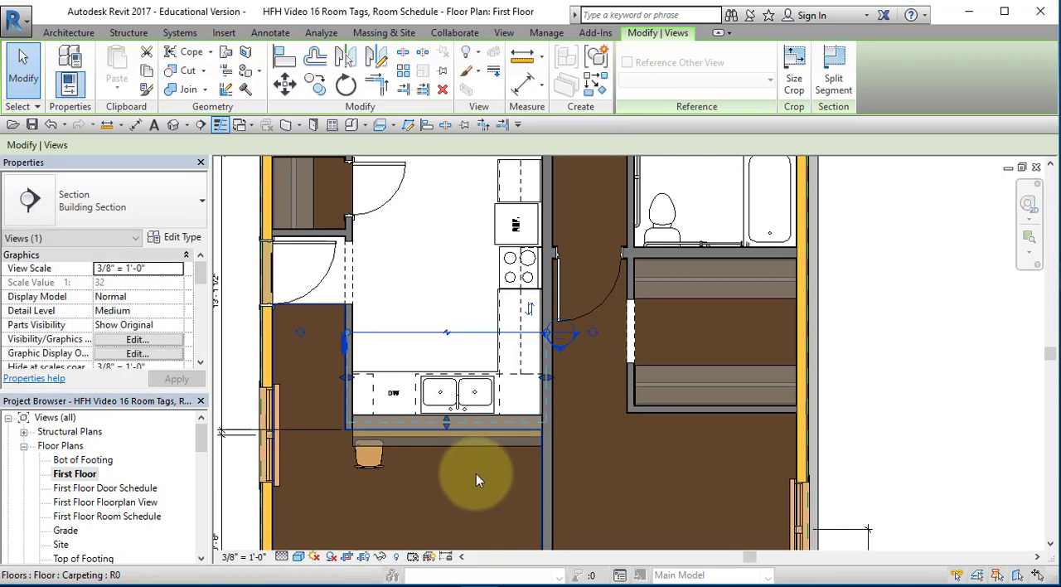
# Create a vertical building section through the kitchen facing the refrigerator and range, with its view depth ending at the wall behind them
pyautogui.moveTo(619, 426); pyautogui.dragTo(635, 485, button='middle')
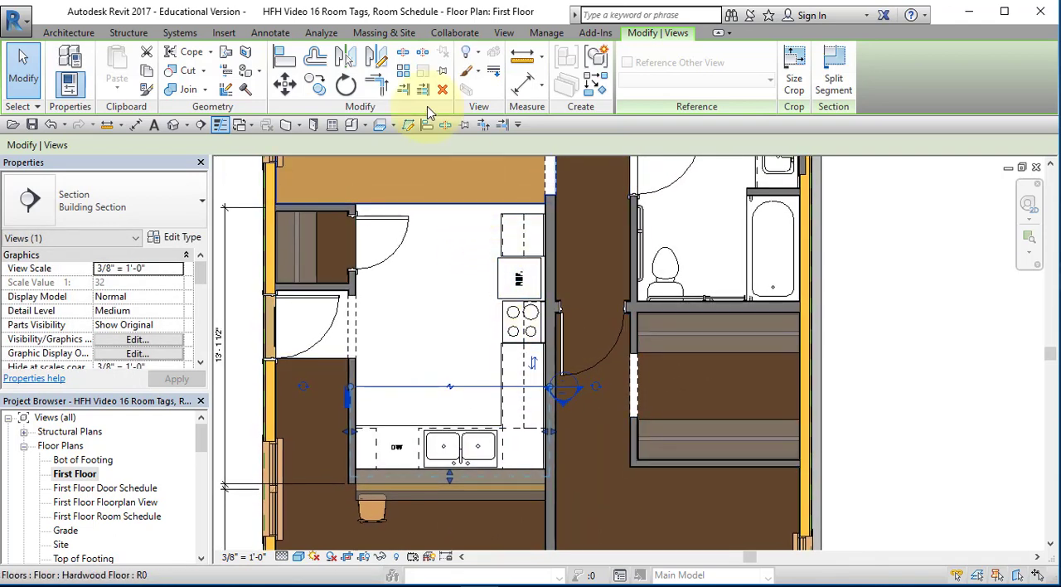
pyautogui.click(200, 124)
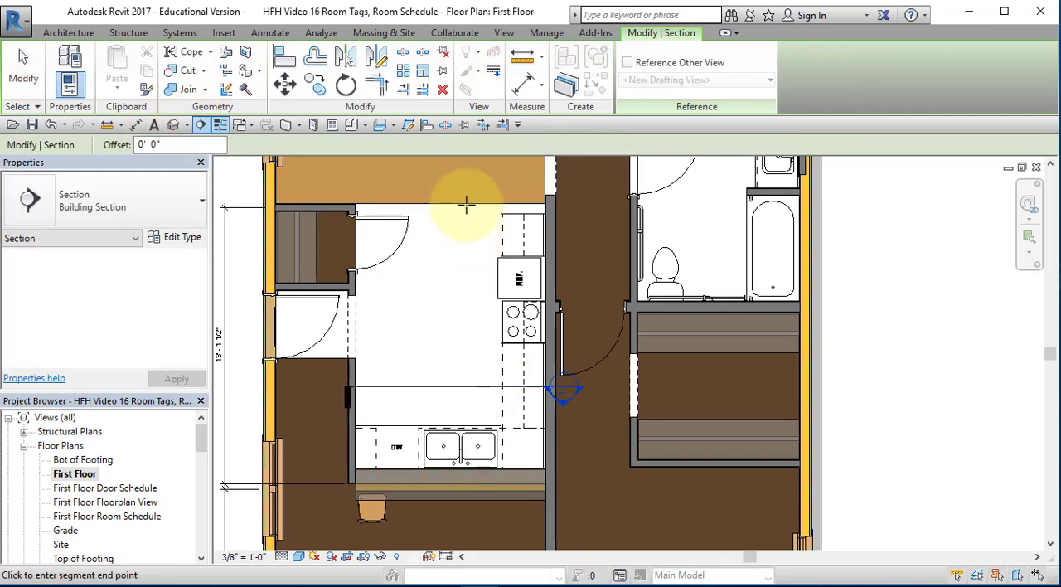
pyautogui.click(457, 489)
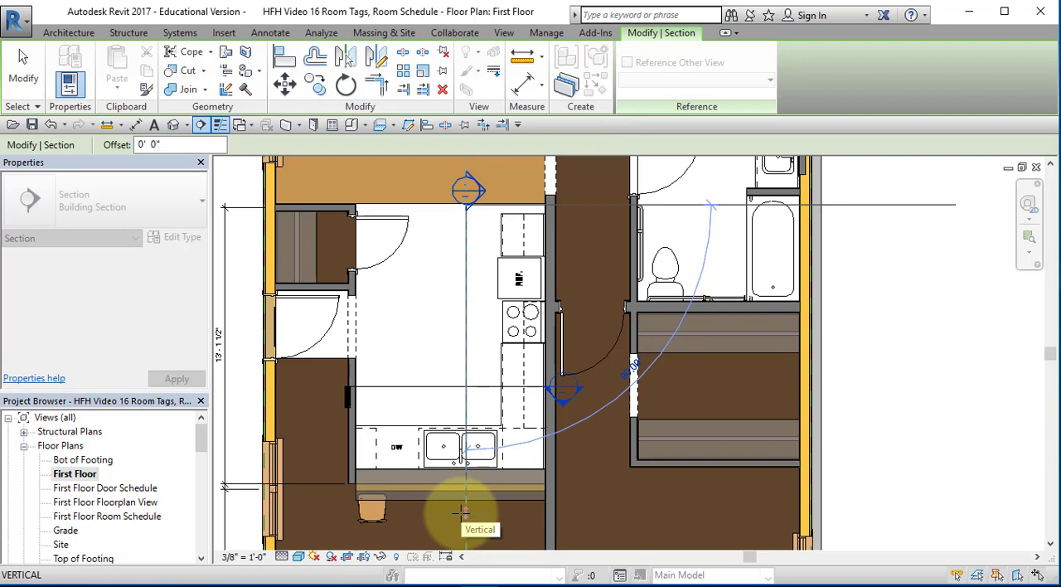
pyautogui.click(462, 512)
pyautogui.press('Escape')
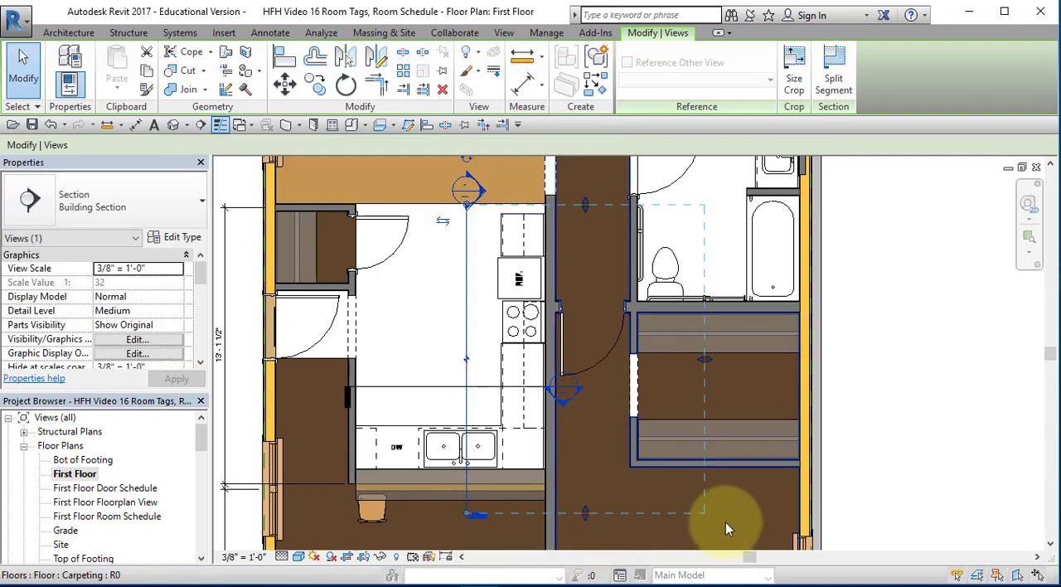
pyautogui.moveTo(696, 361); pyautogui.dragTo(549, 365)
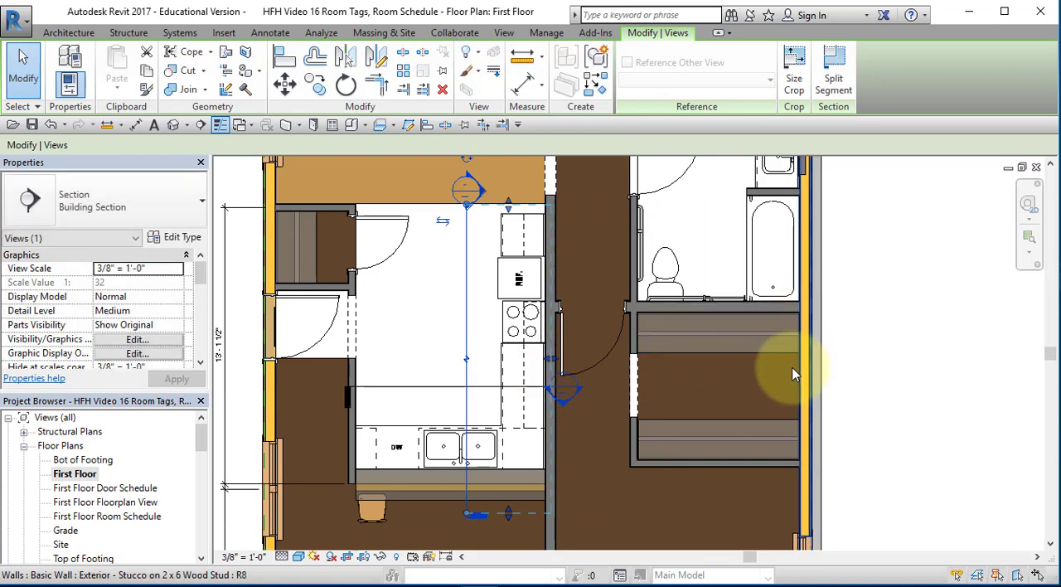
# Create a horizontal building section across the bathroom facing the wall behind the toilet, with its view depth ending at that wall
pyautogui.moveTo(794, 375); pyautogui.dragTo(761, 476, button='middle')
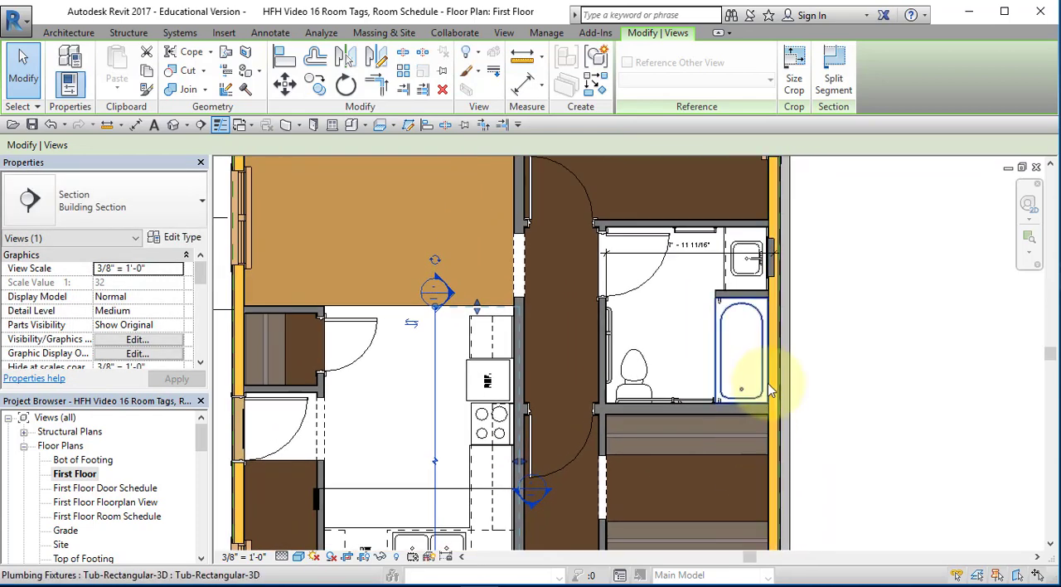
pyautogui.click(202, 125)
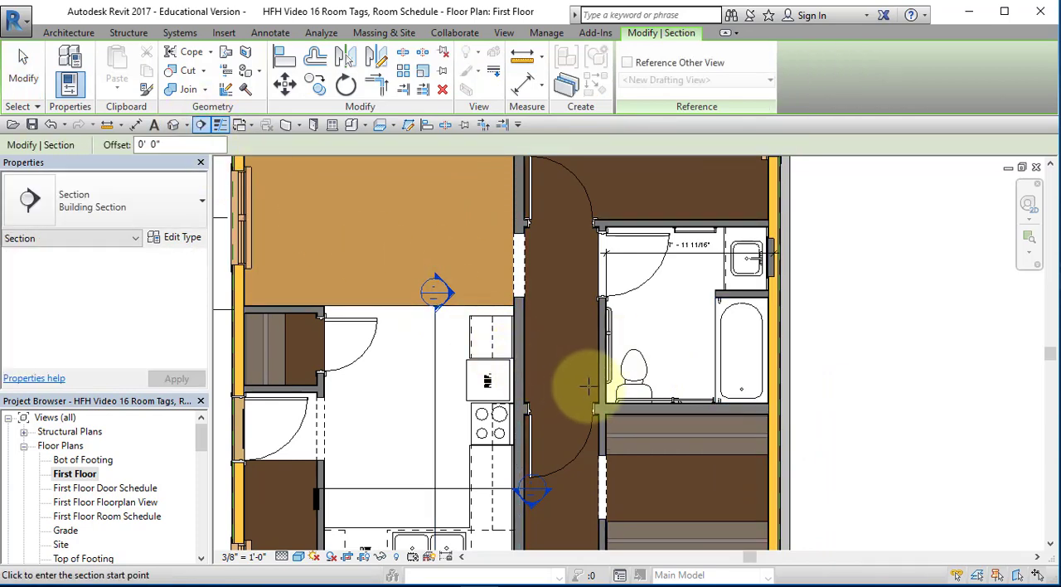
pyautogui.click(793, 342)
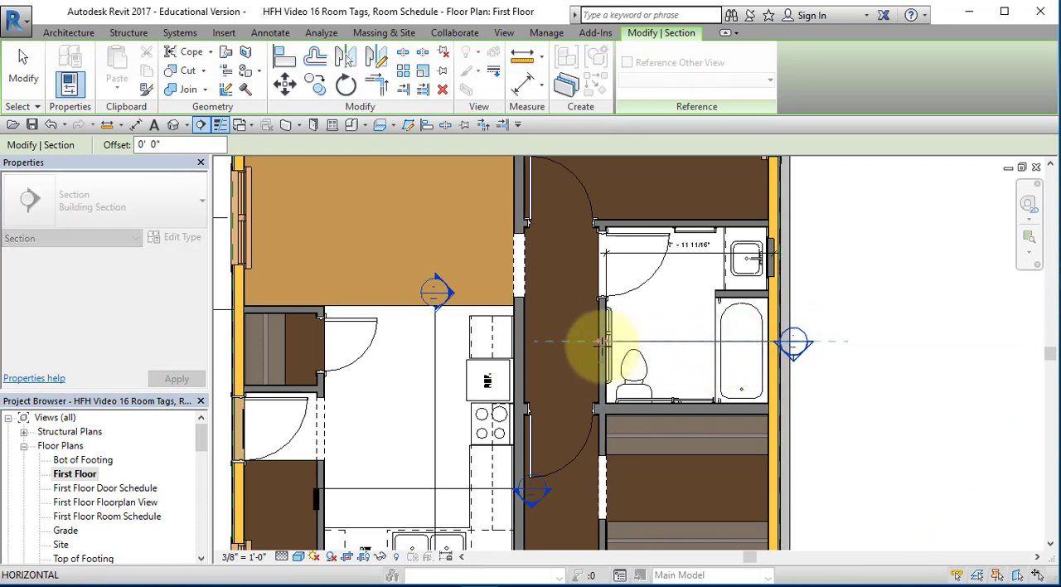
pyautogui.click(605, 341)
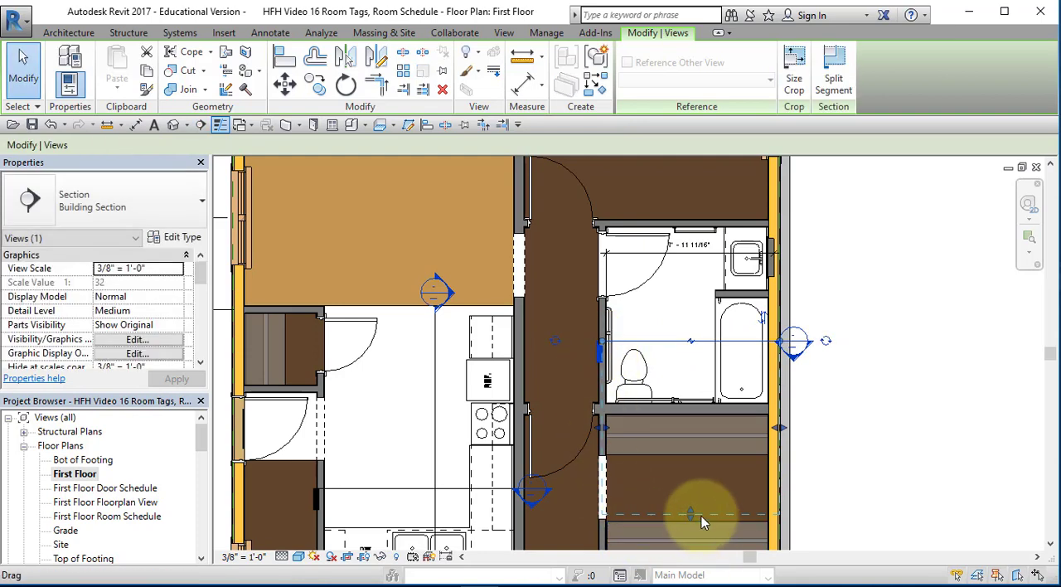
pyautogui.moveTo(690, 509); pyautogui.dragTo(694, 408)
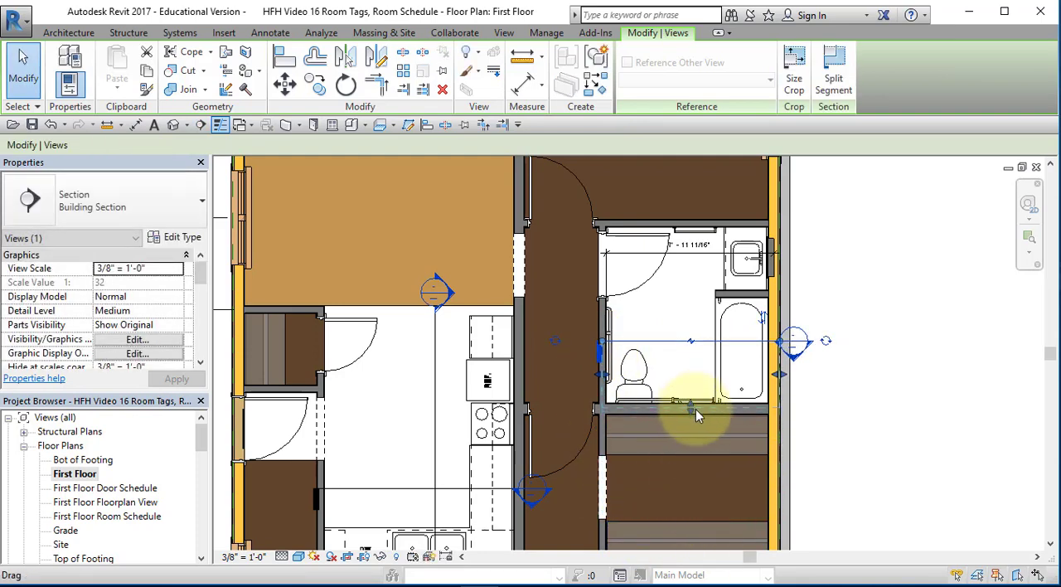
# Create a vertical building section through the bathroom facing the sink and tub, with its view depth ending at the exterior wall
pyautogui.click(202, 125)
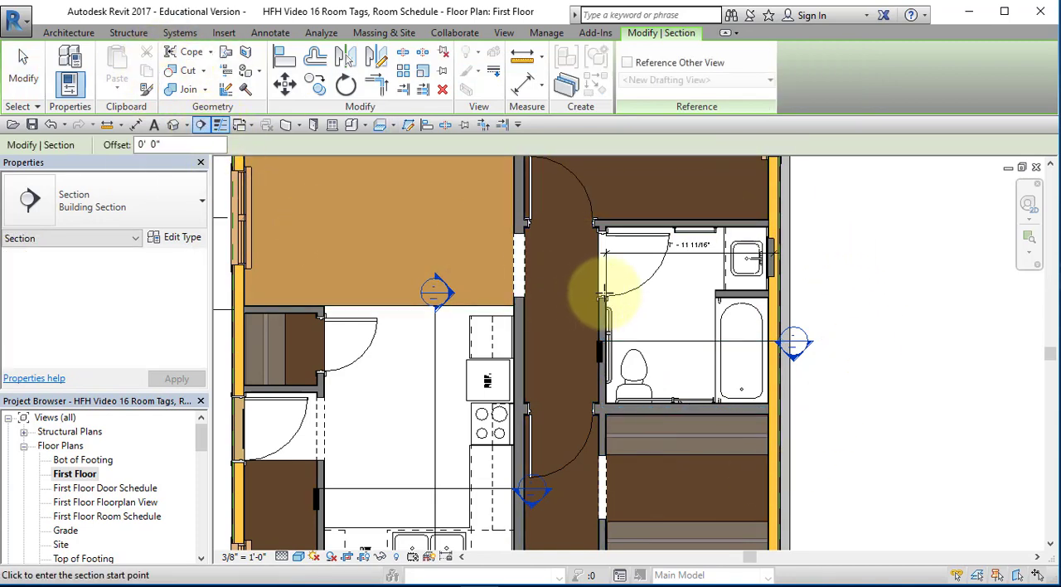
pyautogui.click(685, 220)
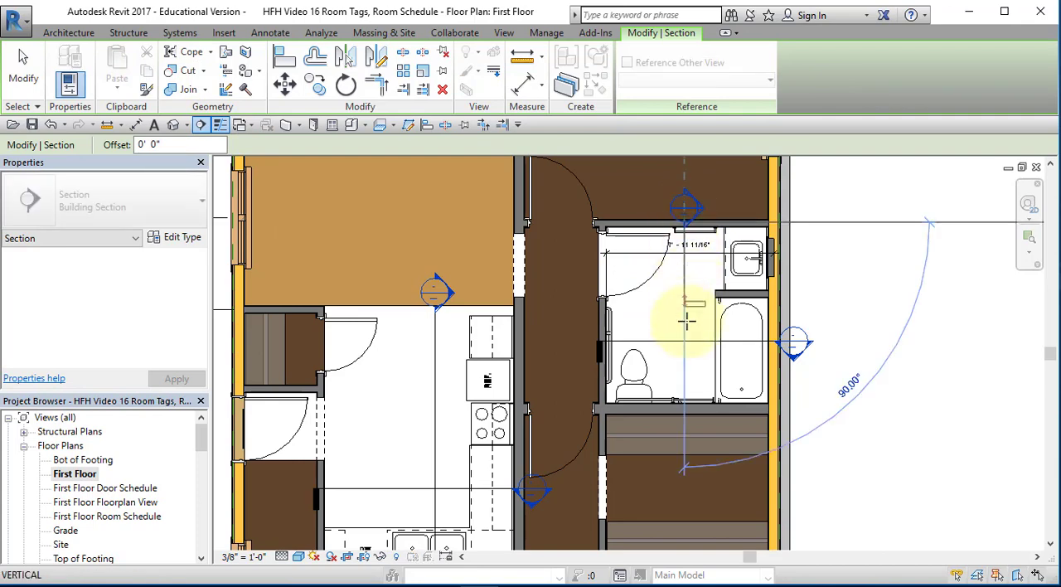
pyautogui.click(685, 408)
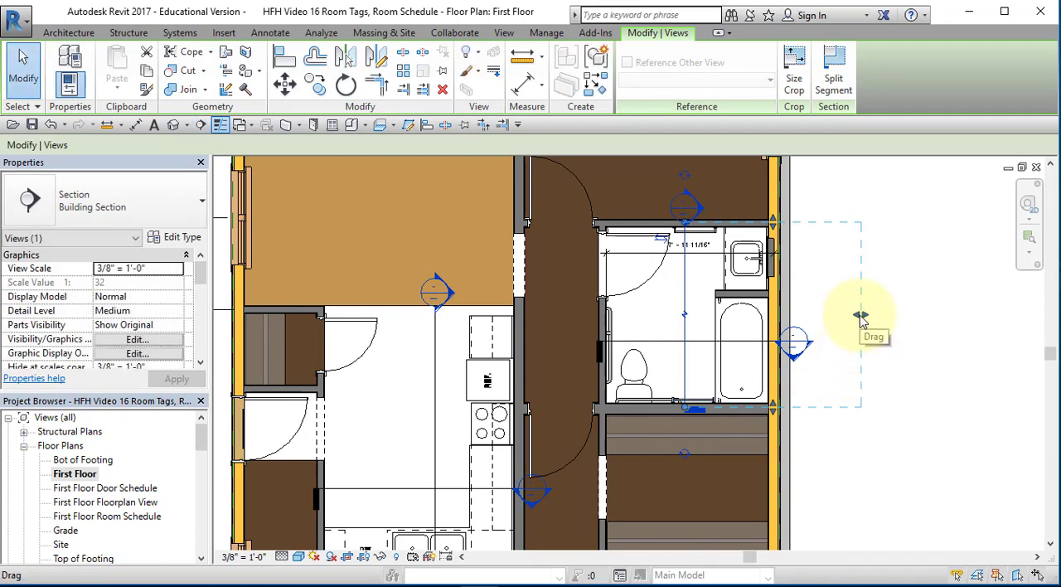
pyautogui.moveTo(859, 314); pyautogui.dragTo(775, 316)
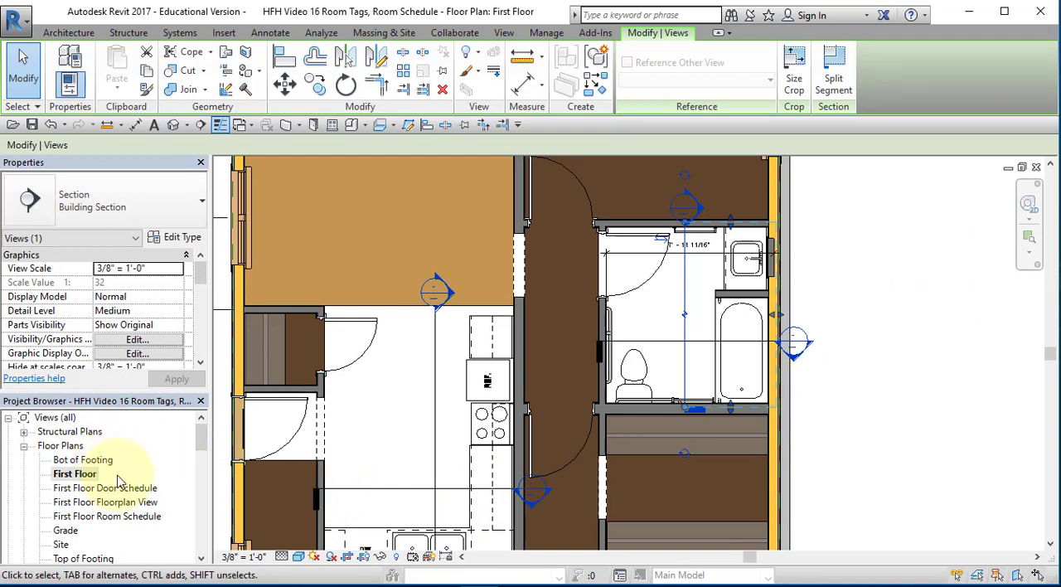
pyautogui.click(981, 303)
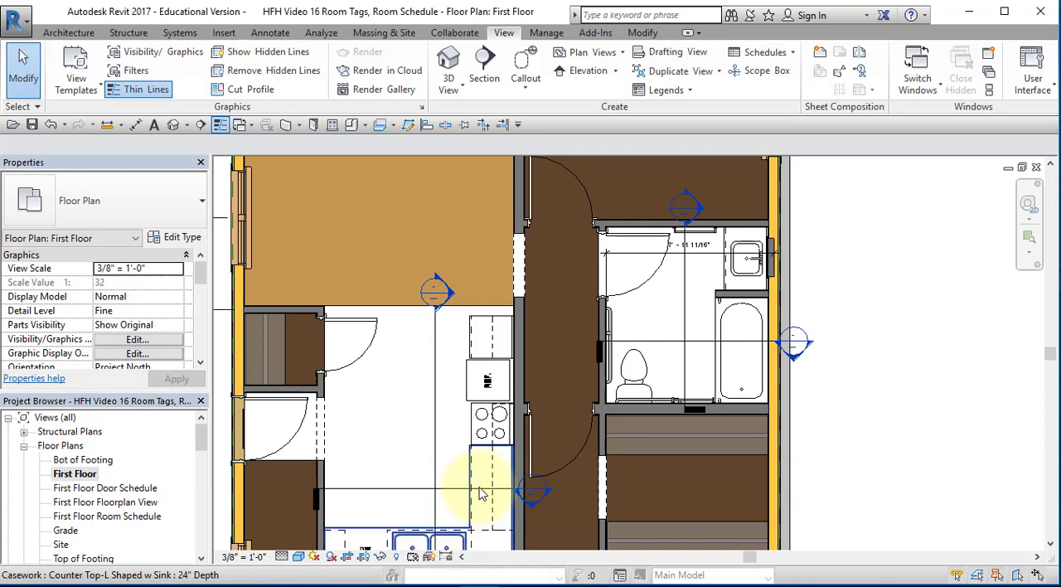
# Open the kitchen section view facing the sink and hide the section marker category in it
pyautogui.doubleClick(530, 489)
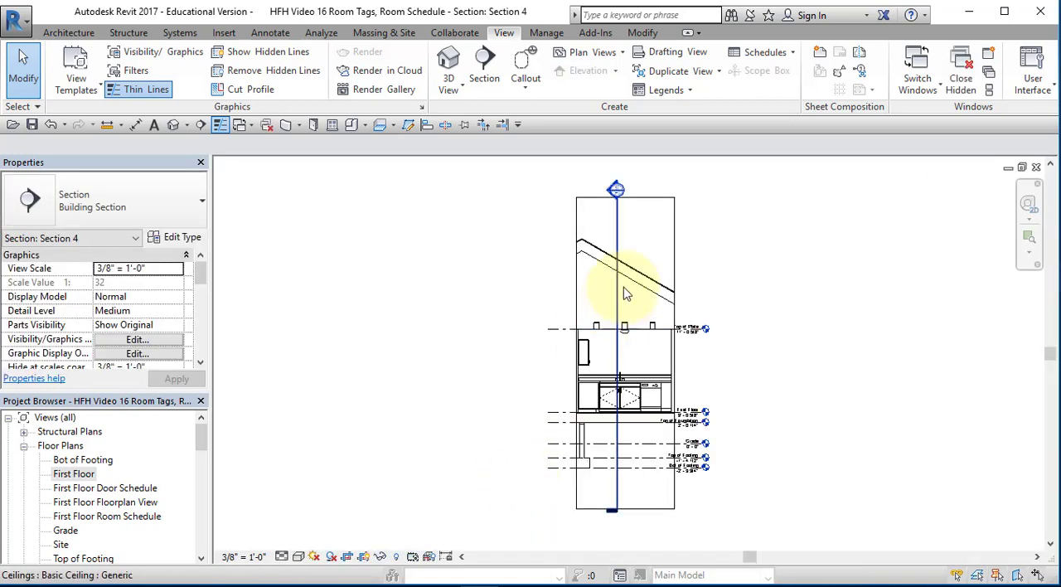
pyautogui.click(620, 231)
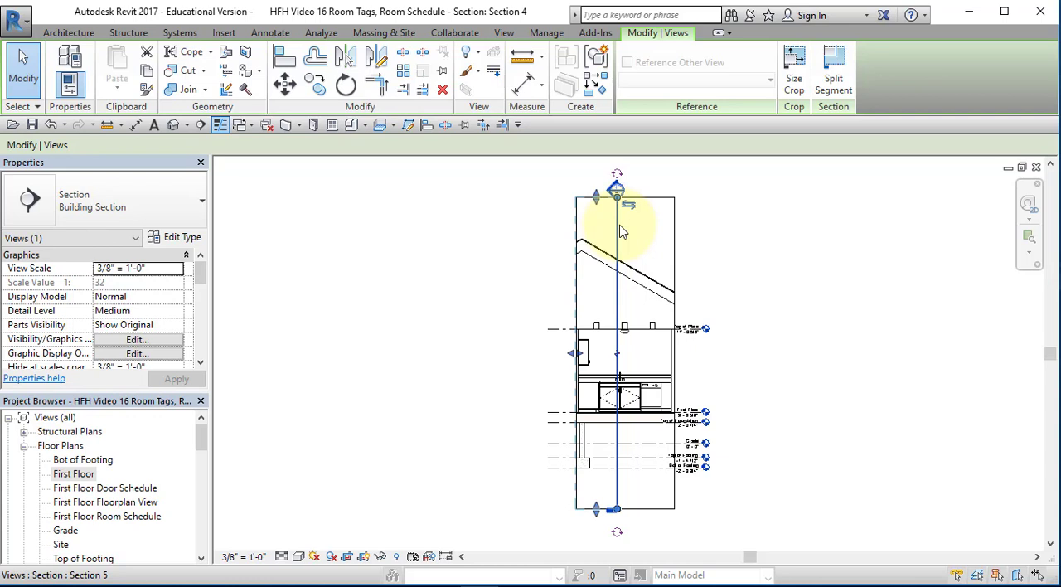
pyautogui.rightClick(616, 505)
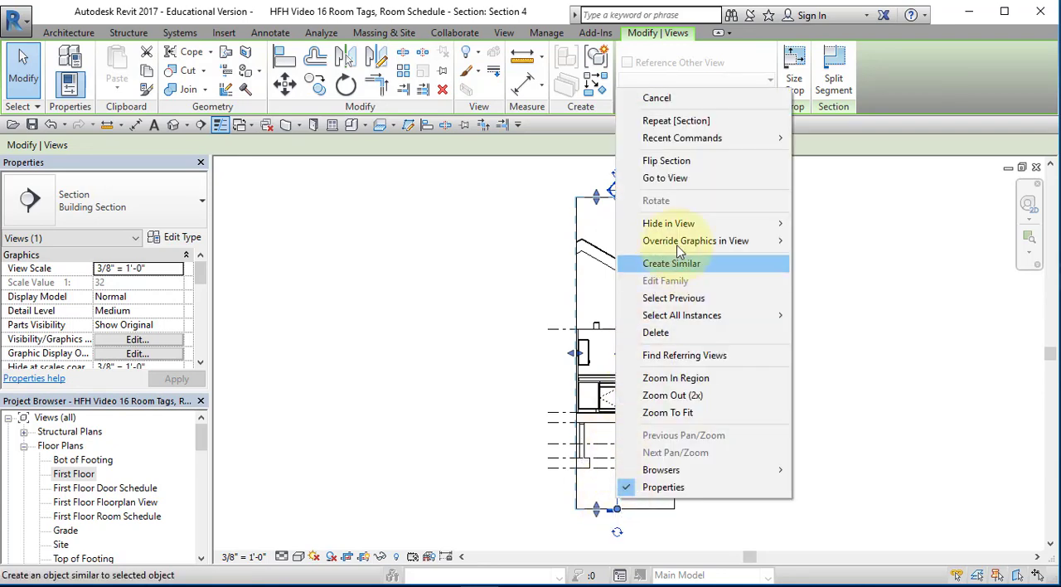
pyautogui.moveTo(688, 224)
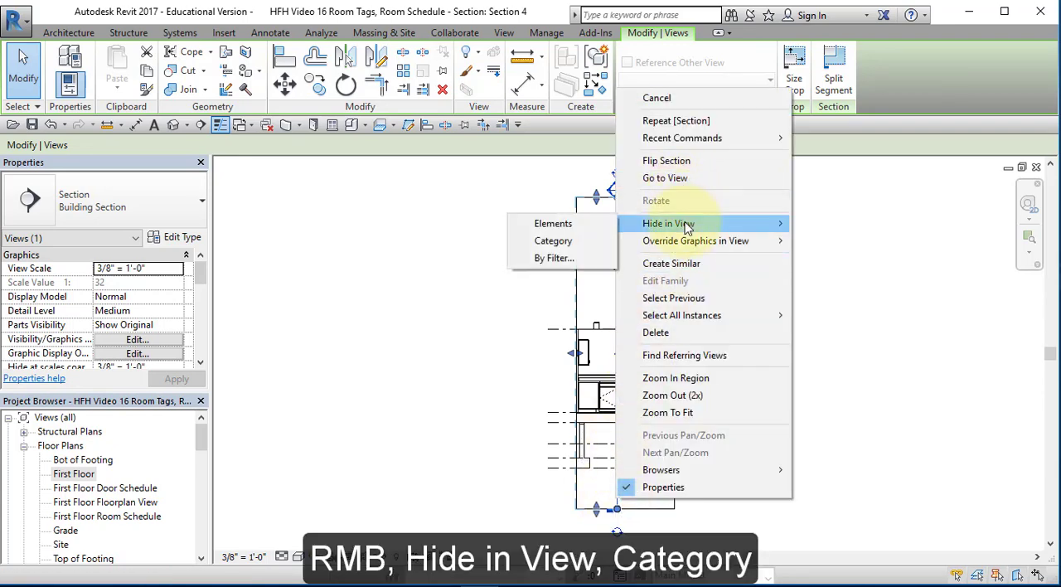
pyautogui.click(562, 240)
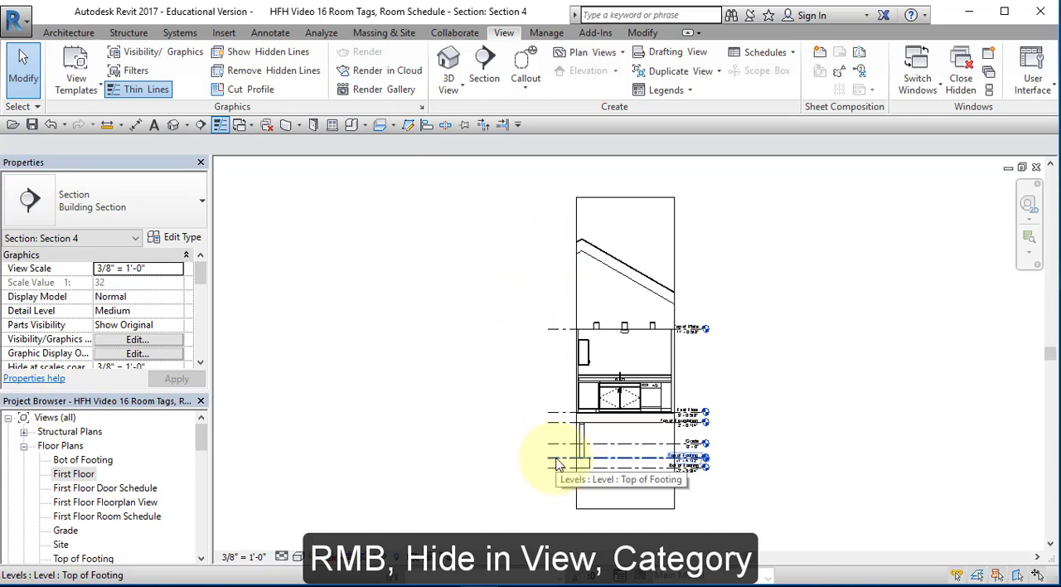
# Hide the whole Levels category in the kitchen sink section view
pyautogui.click(557, 464)
pyautogui.rightClick(557, 464)
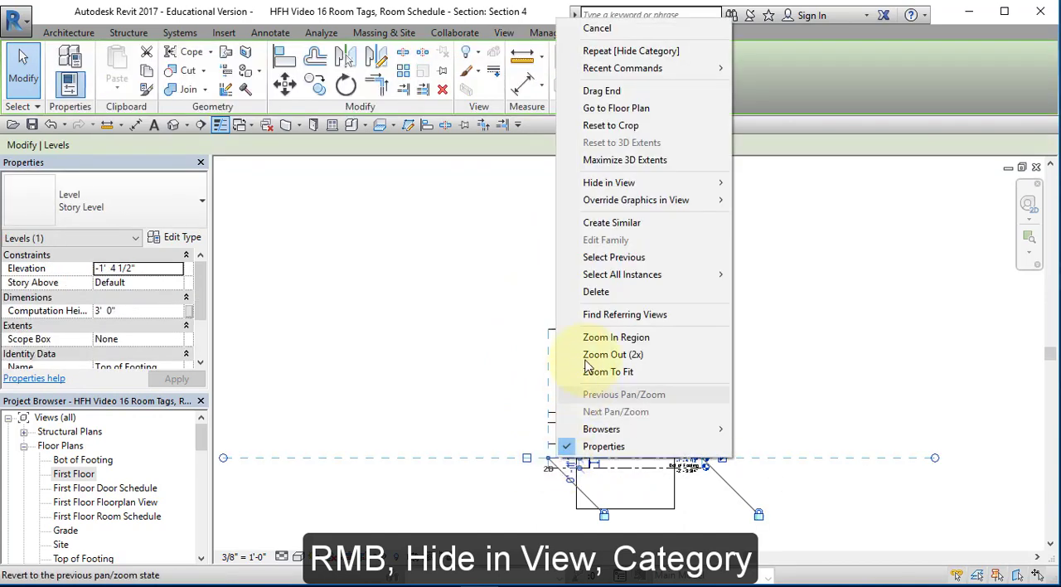
pyautogui.moveTo(627, 183)
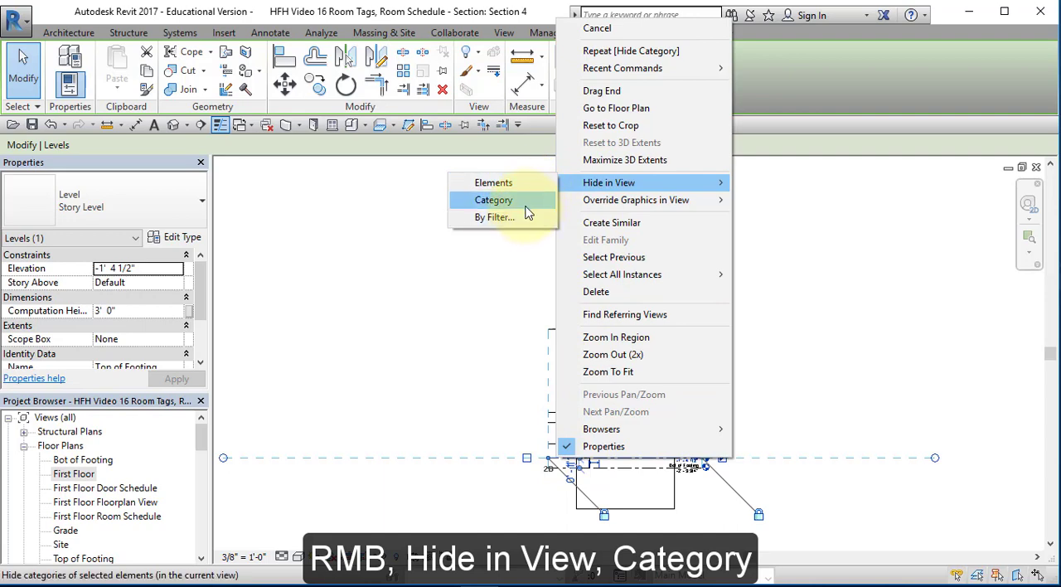
pyautogui.click(530, 200)
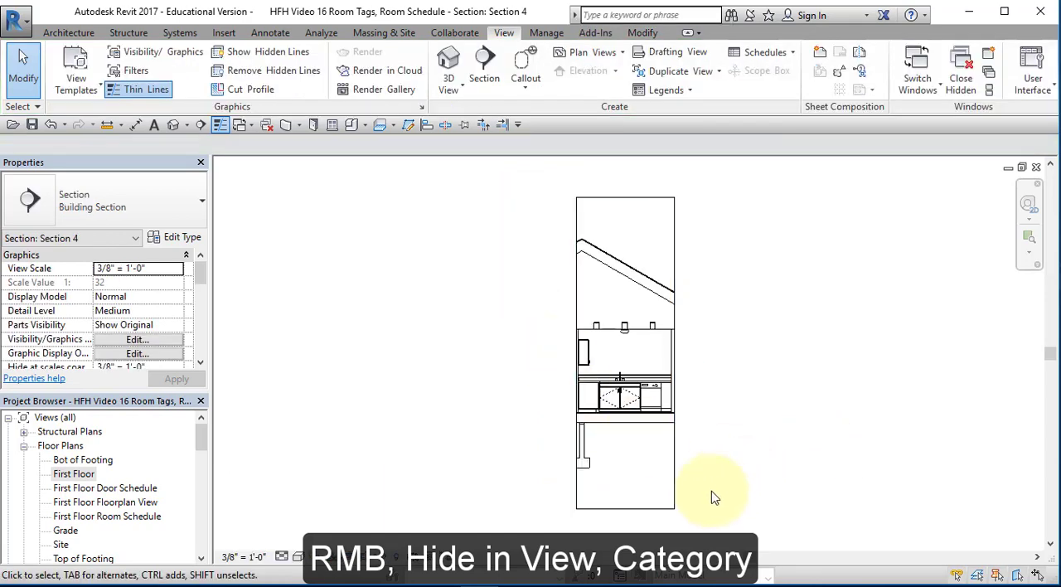
# Tighten the section's crop region to the kitchen interior, with its lower edge at the floor and upper edge just above the ceiling line
pyautogui.click(636, 512)
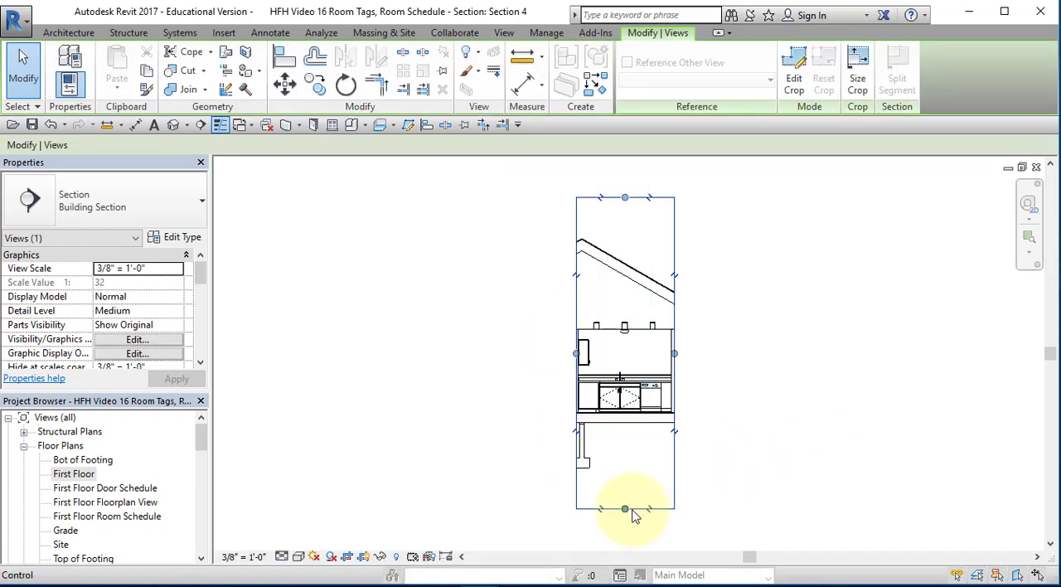
pyautogui.moveTo(626, 509); pyautogui.dragTo(623, 414)
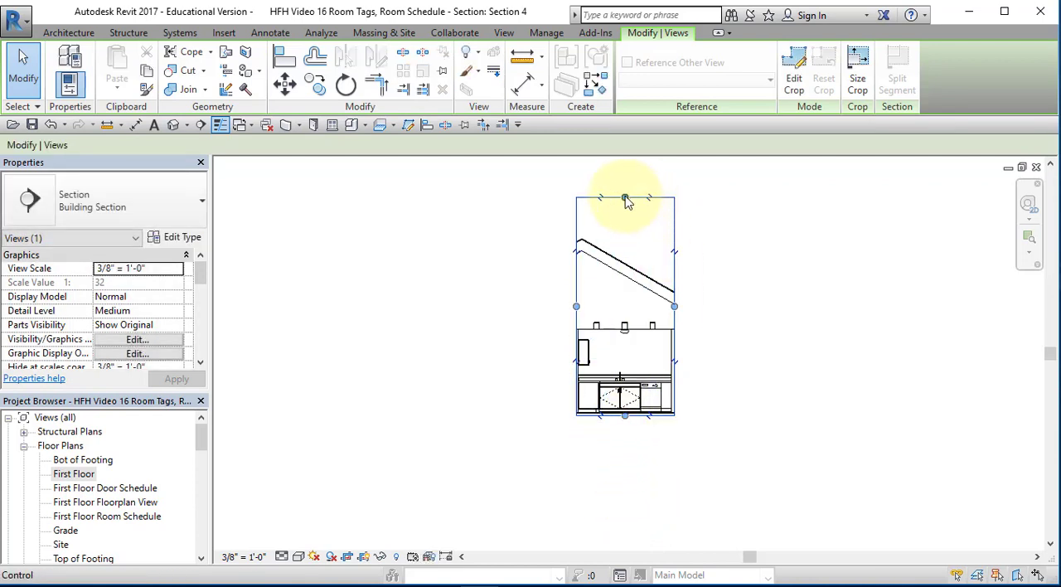
pyautogui.moveTo(624, 203); pyautogui.dragTo(643, 325)
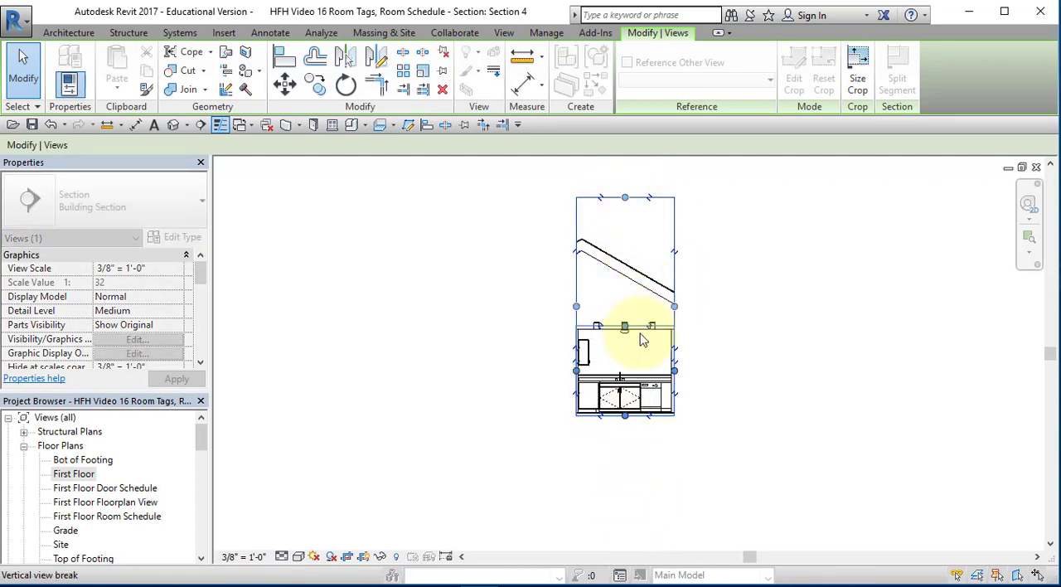
pyautogui.scroll(8, 634, 377)
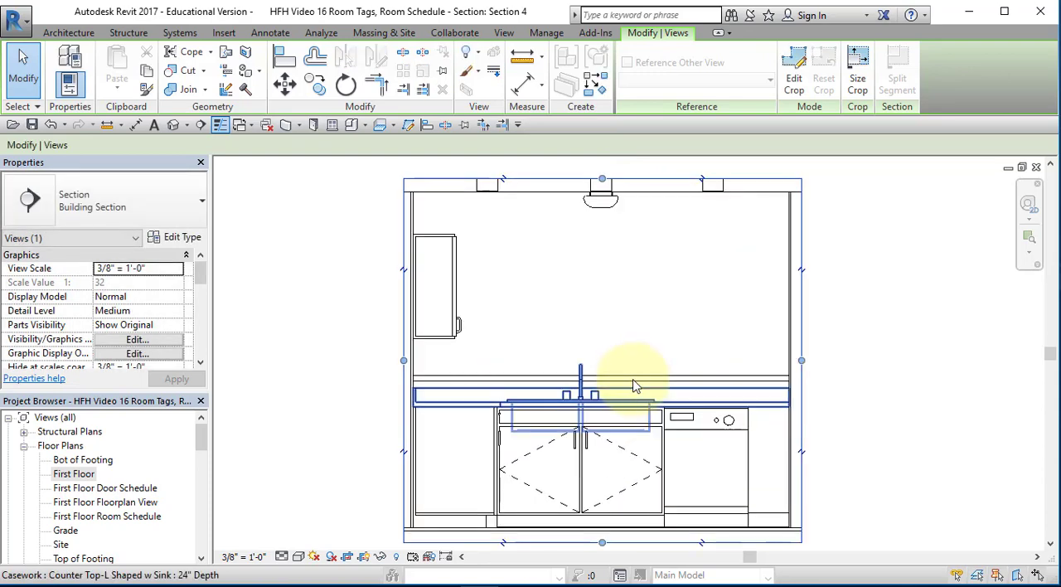
pyautogui.moveTo(634, 385); pyautogui.dragTo(658, 372, button='middle')
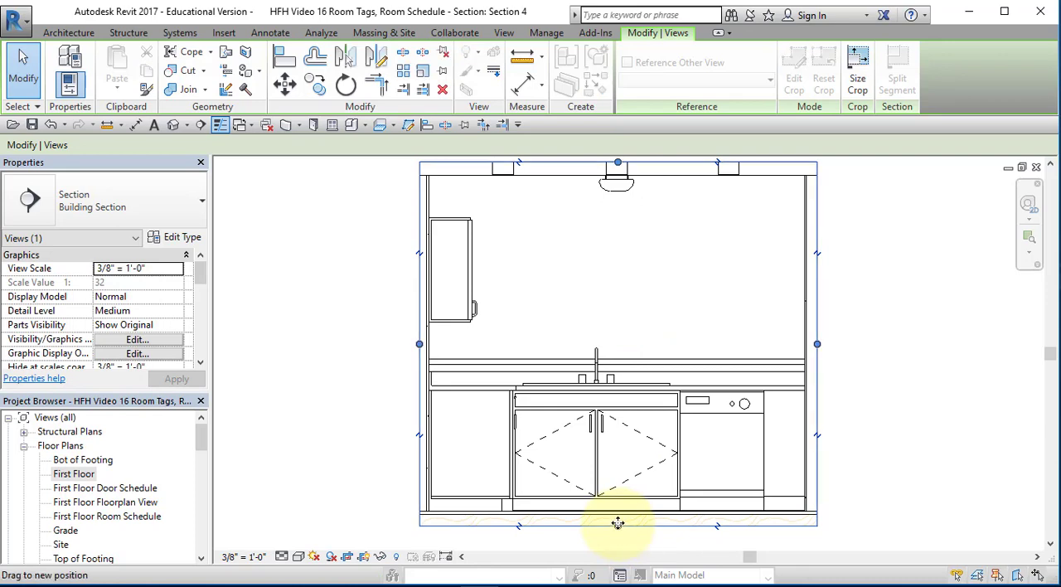
pyautogui.moveTo(617, 526); pyautogui.dragTo(620, 513)
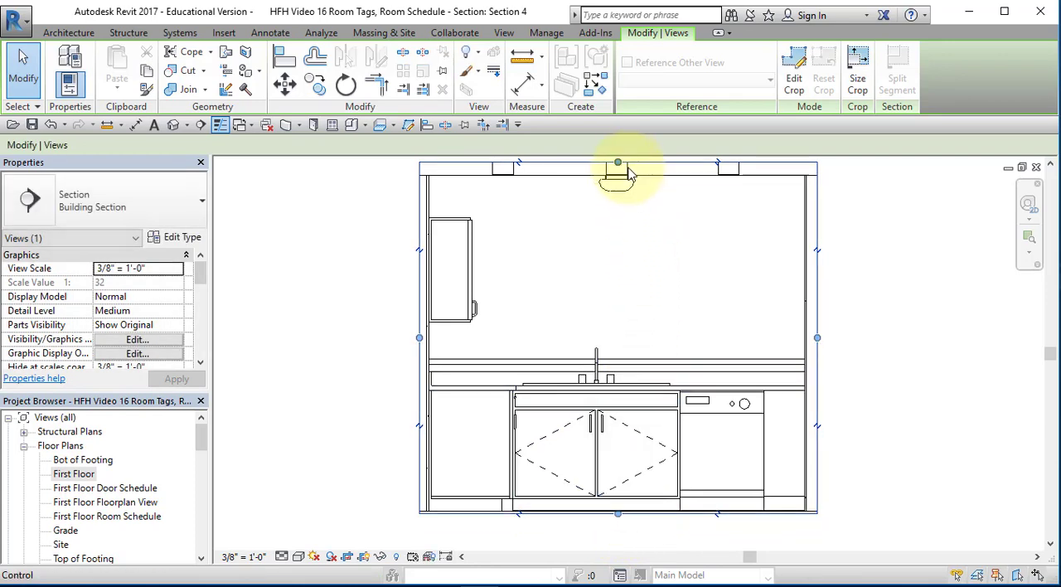
pyautogui.moveTo(618, 164); pyautogui.dragTo(621, 169)
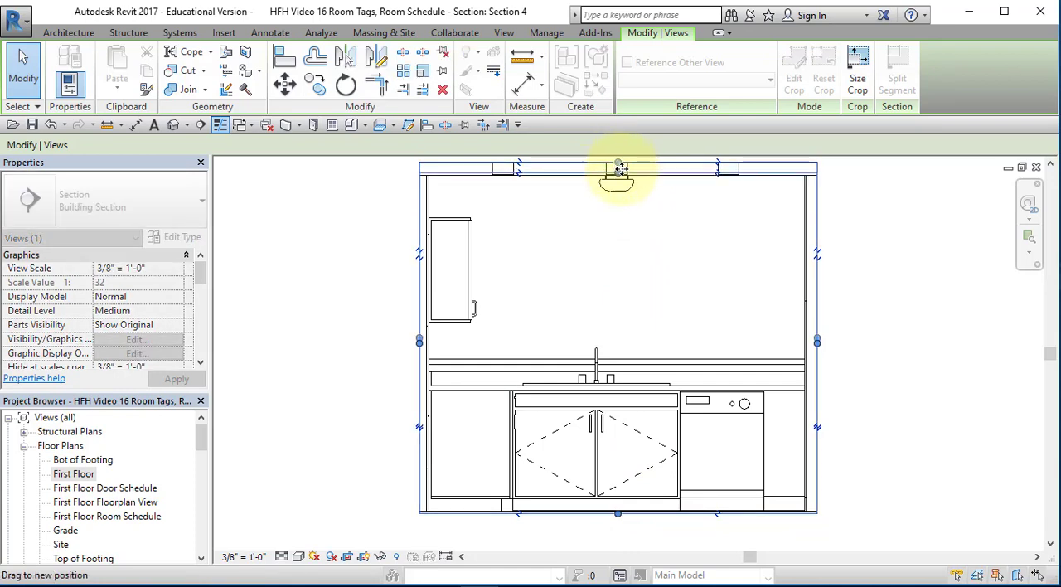
# Hide the crop region in the kitchen sink section and set its display to Fine detail with the Realistic visual style
pyautogui.click(329, 220)
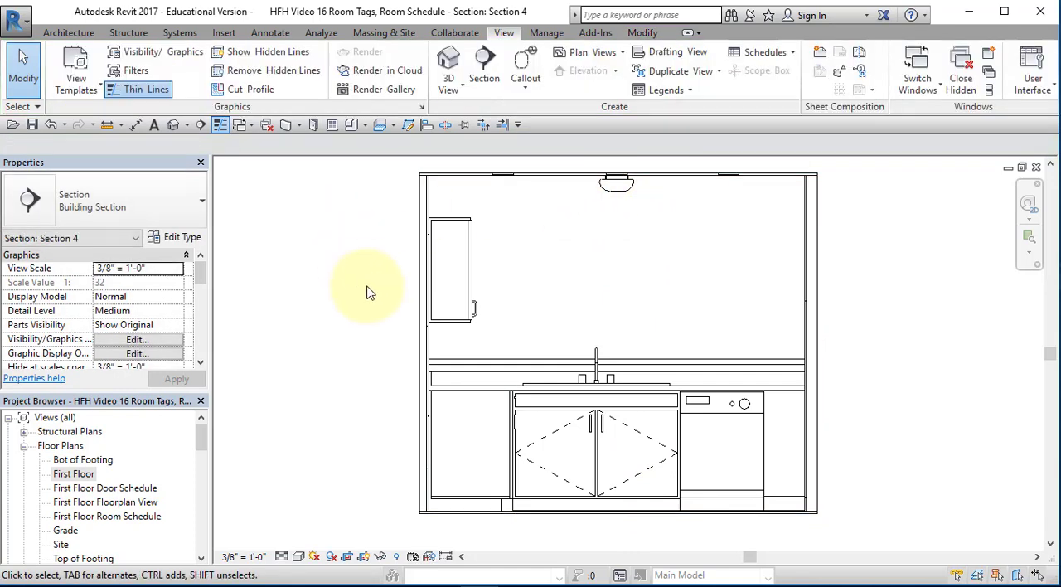
pyautogui.click(367, 559)
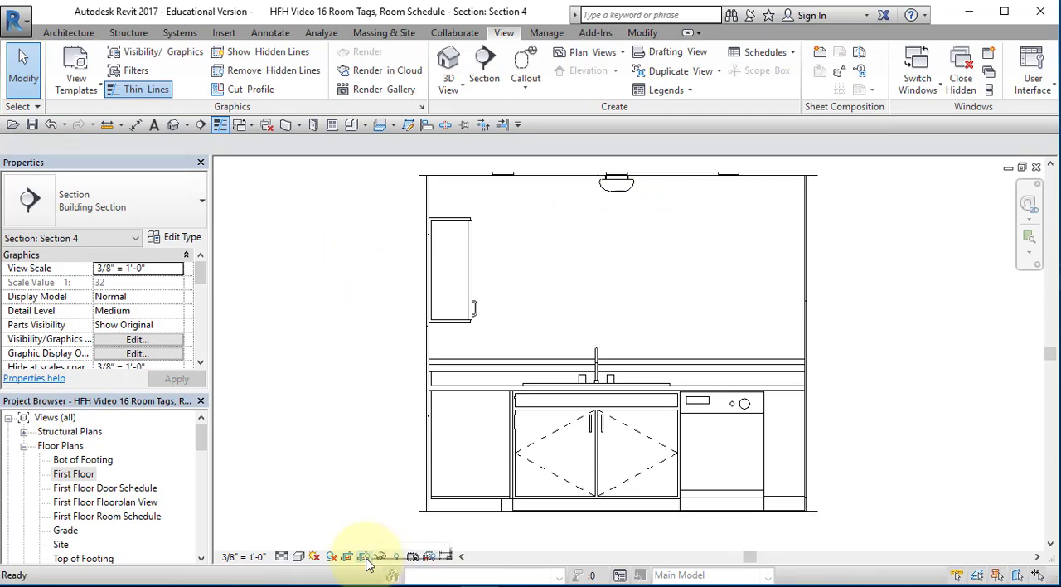
pyautogui.click(282, 557)
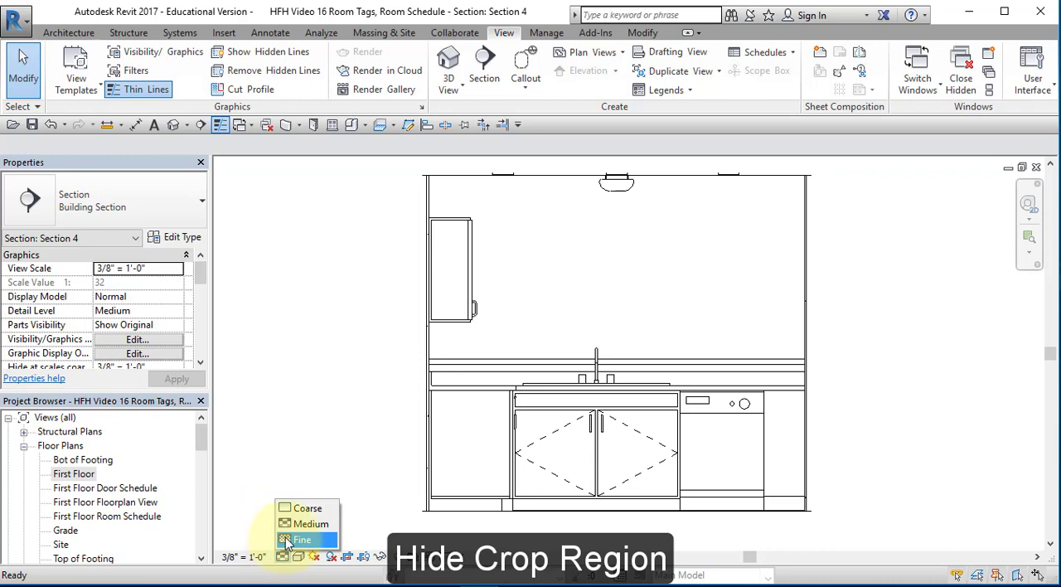
pyautogui.click(285, 539)
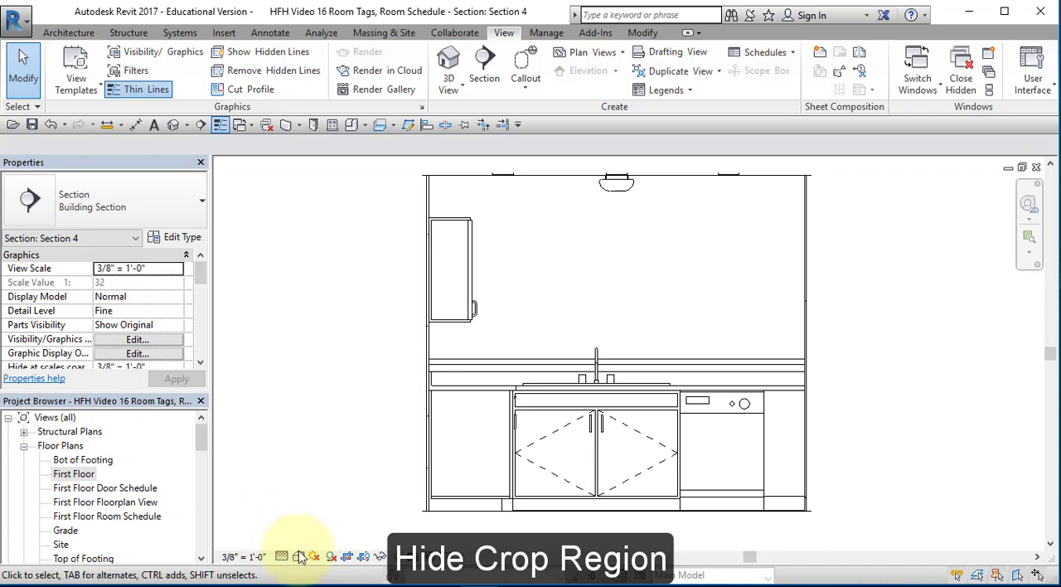
pyautogui.click(300, 556)
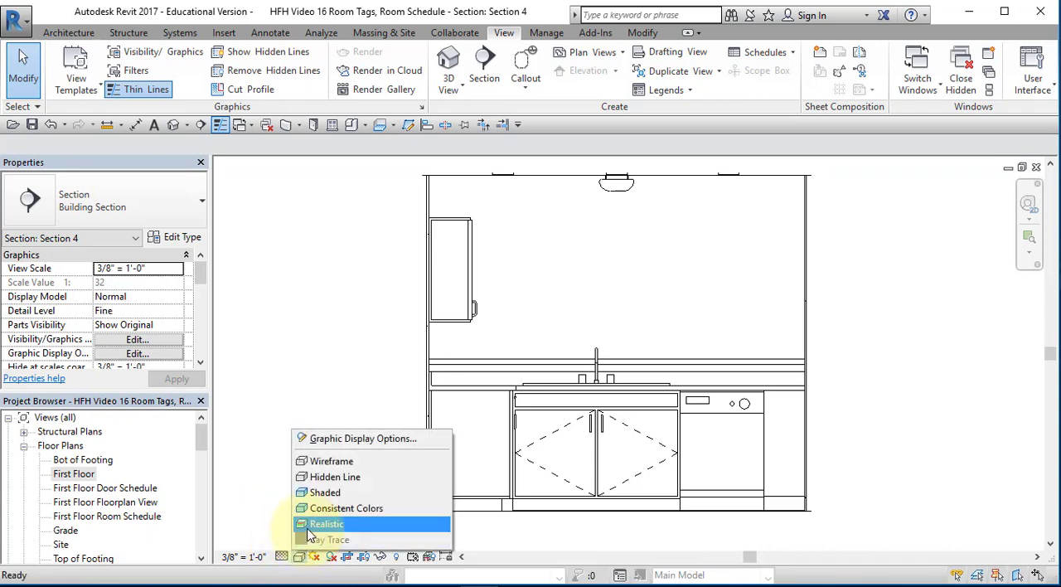
pyautogui.click(313, 524)
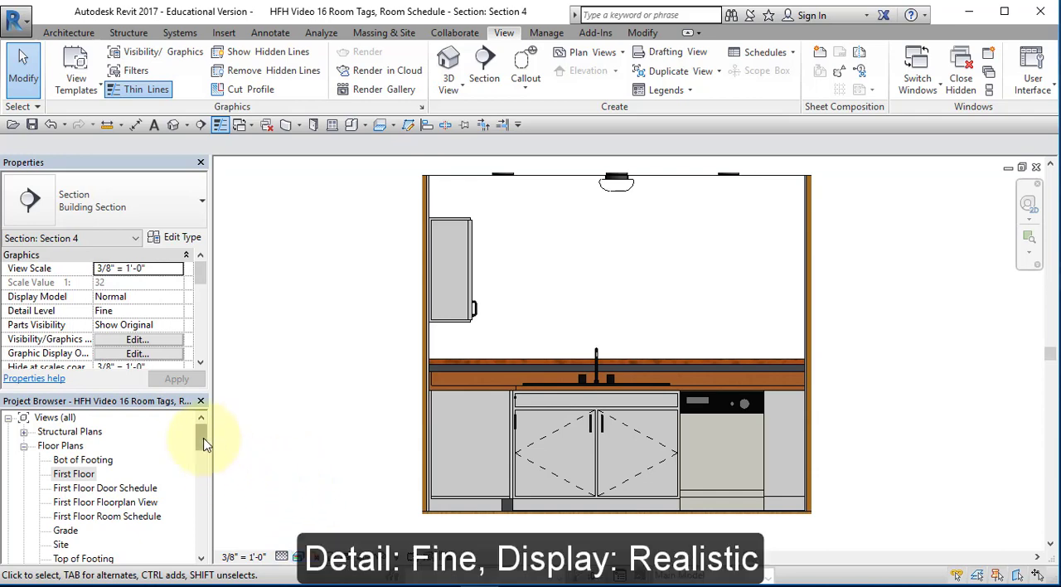
# Create a new sheet using the B 11 x 17 Horizontal PLTW titleblock
pyautogui.moveTo(203, 438); pyautogui.dragTo(205, 536)
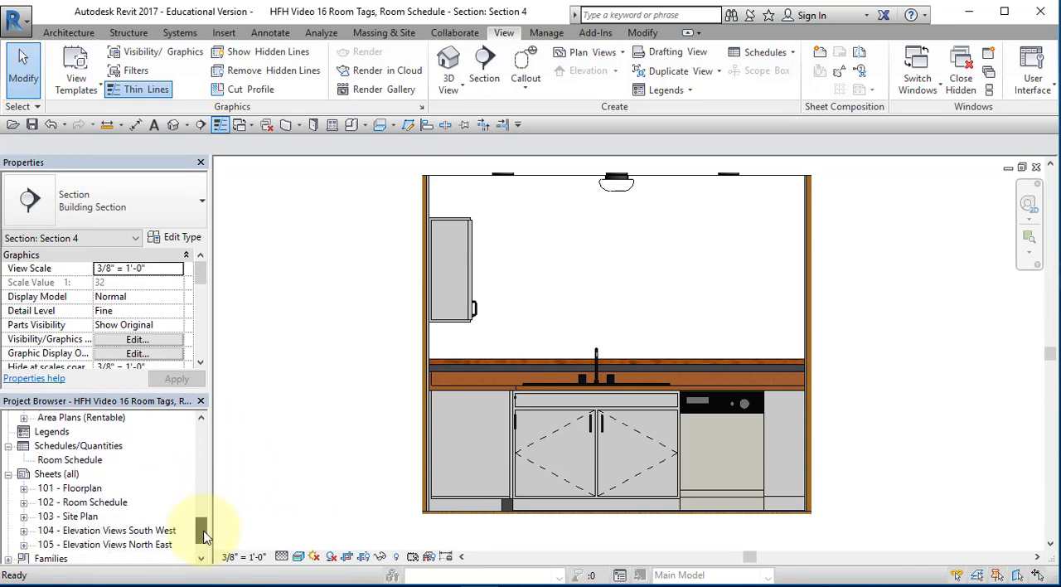
pyautogui.click(47, 477)
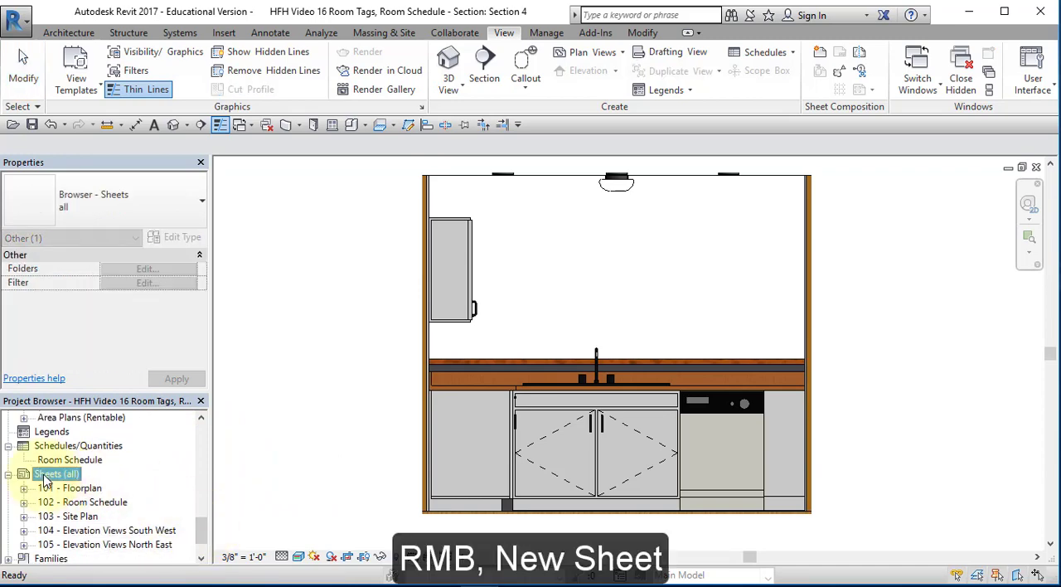
pyautogui.rightClick(45, 477)
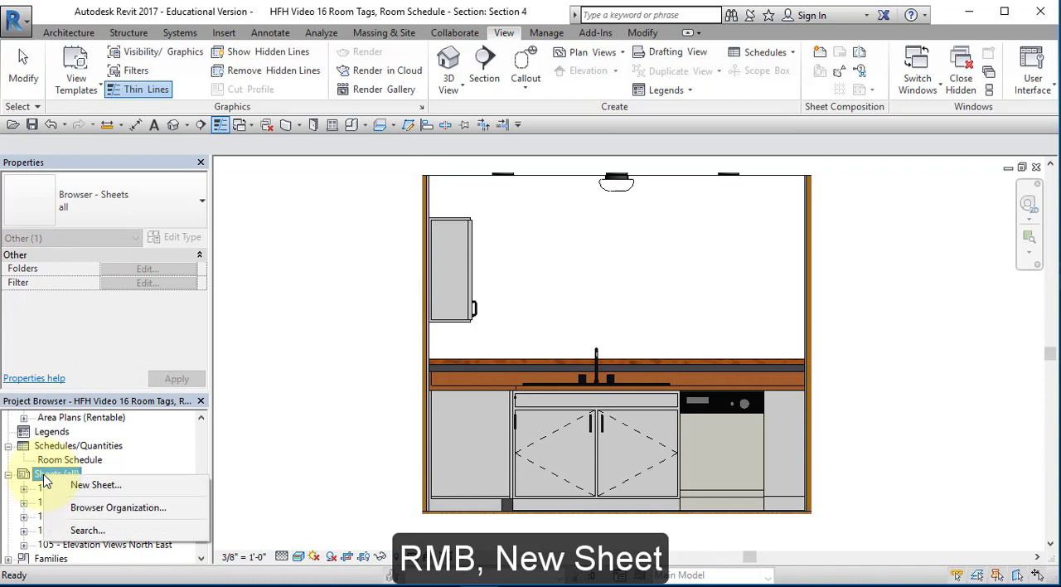
pyautogui.click(85, 487)
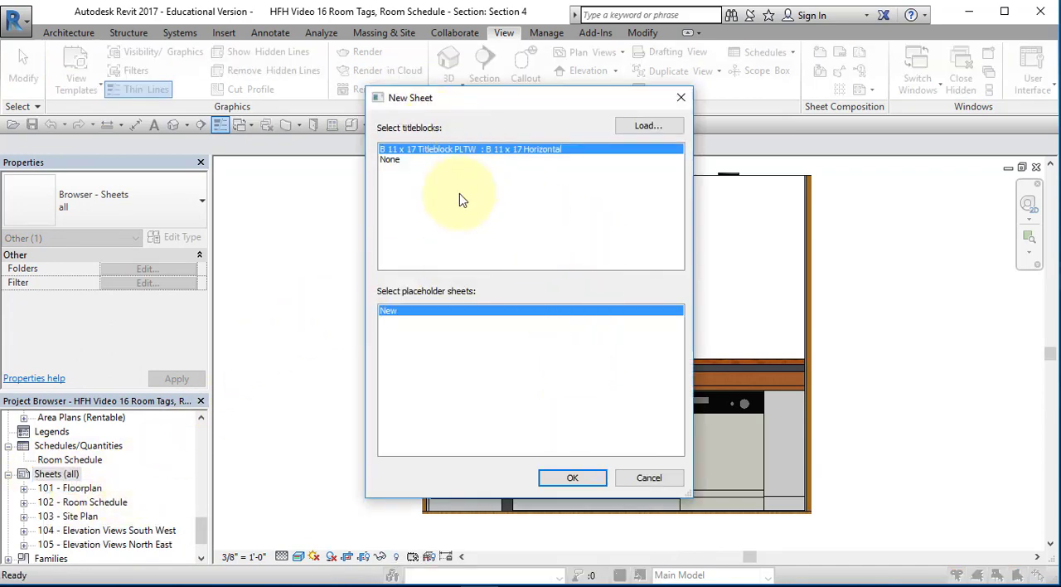
pyautogui.click(570, 478)
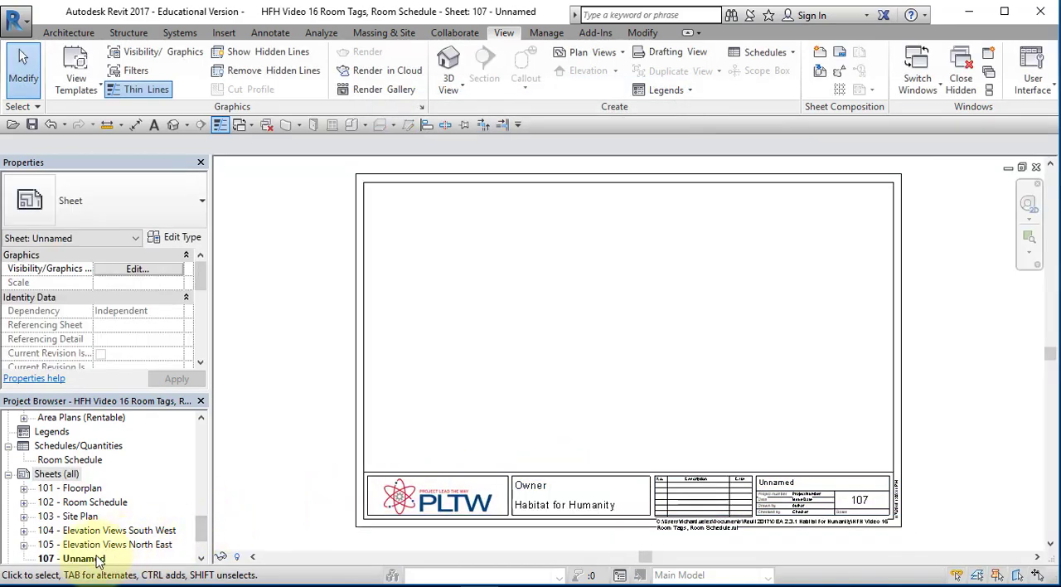
# Change the new sheet's number to 106 and its name to Section Views
pyautogui.rightClick(98, 561)
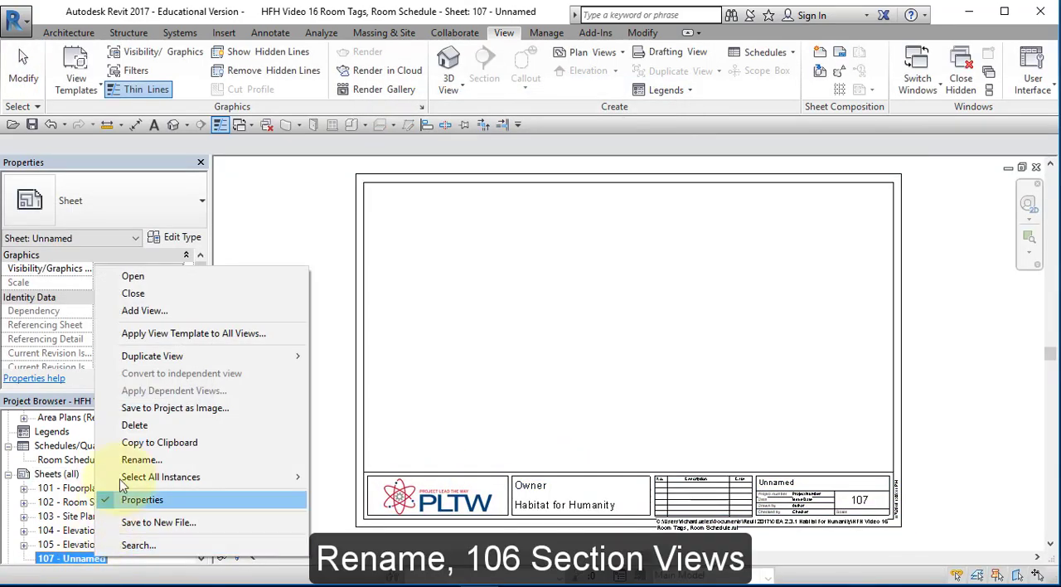
pyautogui.click(141, 460)
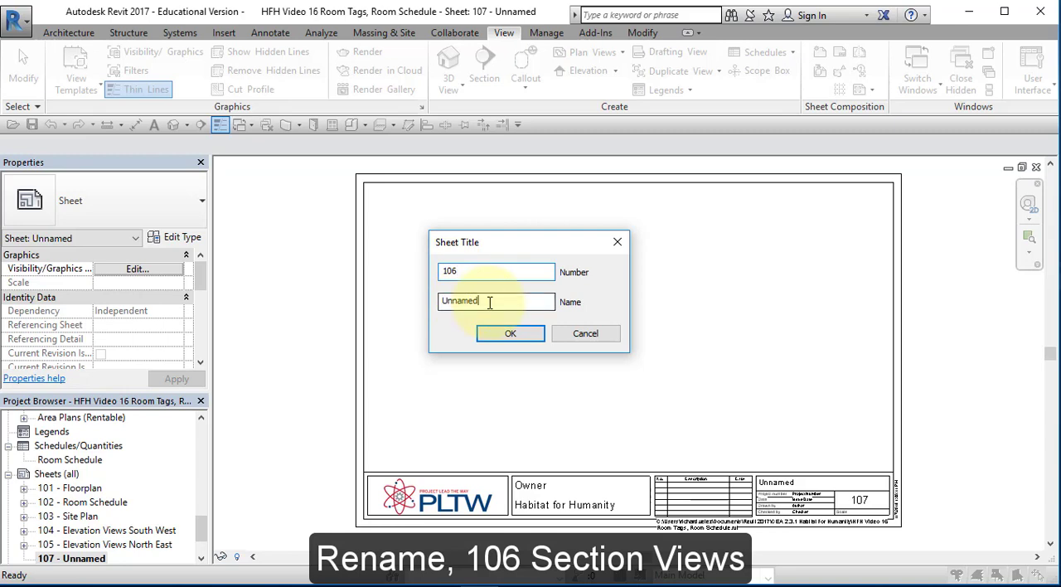
pyautogui.doubleClick(446, 296)
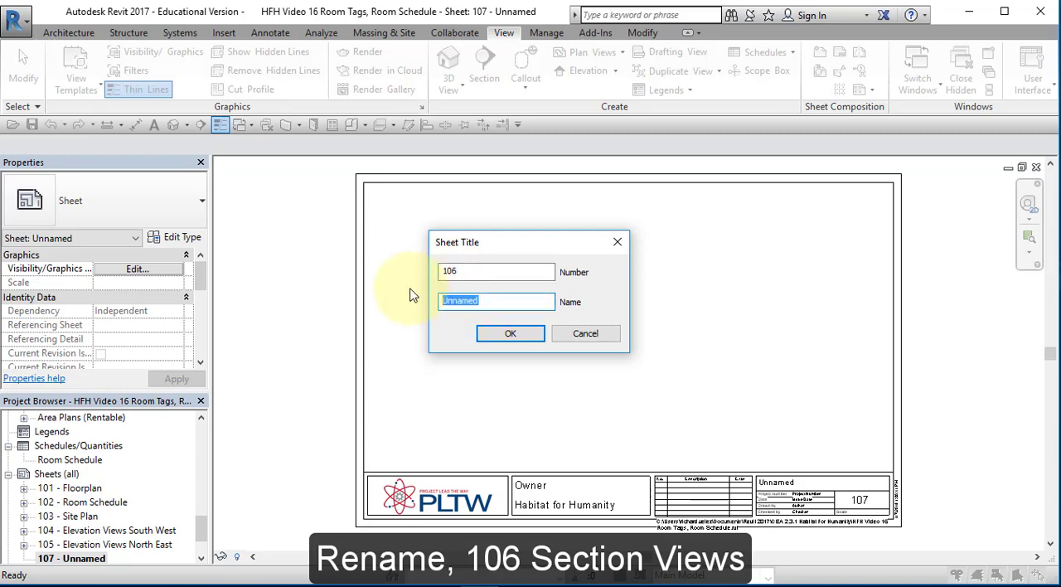
pyautogui.write('Section Views')
pyautogui.click(505, 333)
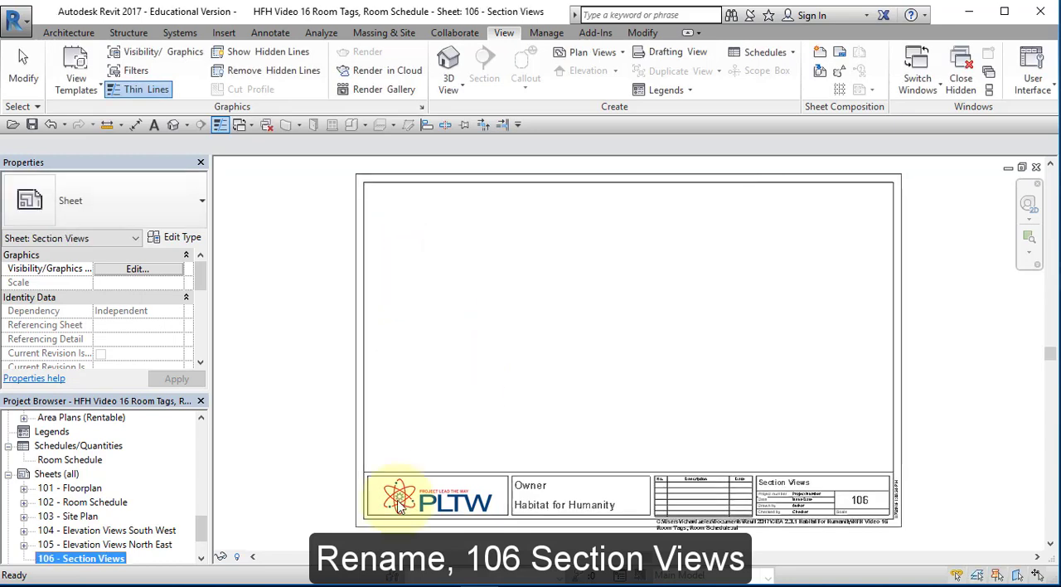
# Open the Section 4 view and rename it Kitchen Section View 1
pyautogui.scroll(3, 77, 461)
pyautogui.doubleClick(75, 460)
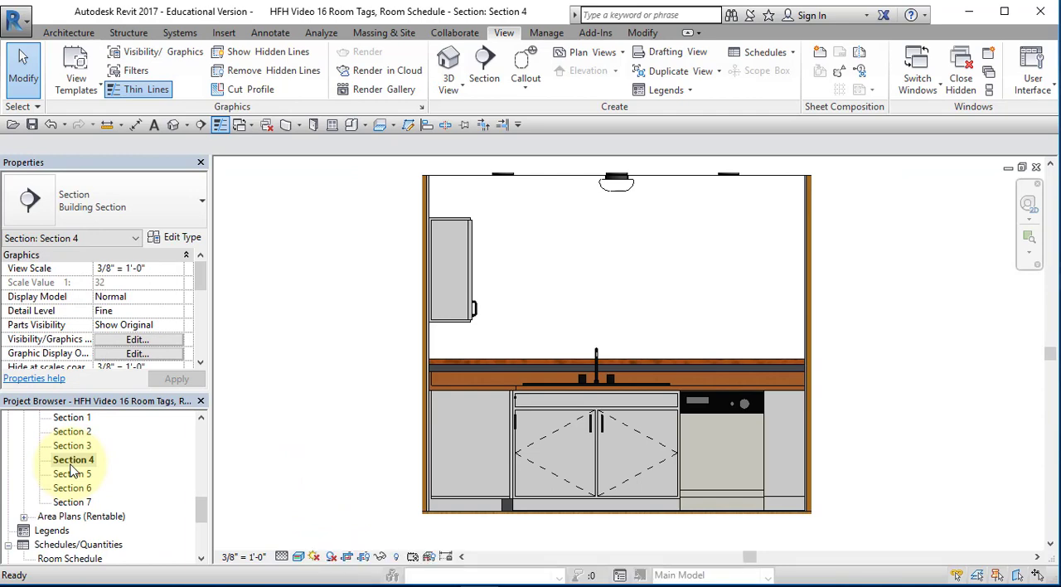
pyautogui.rightClick(73, 462)
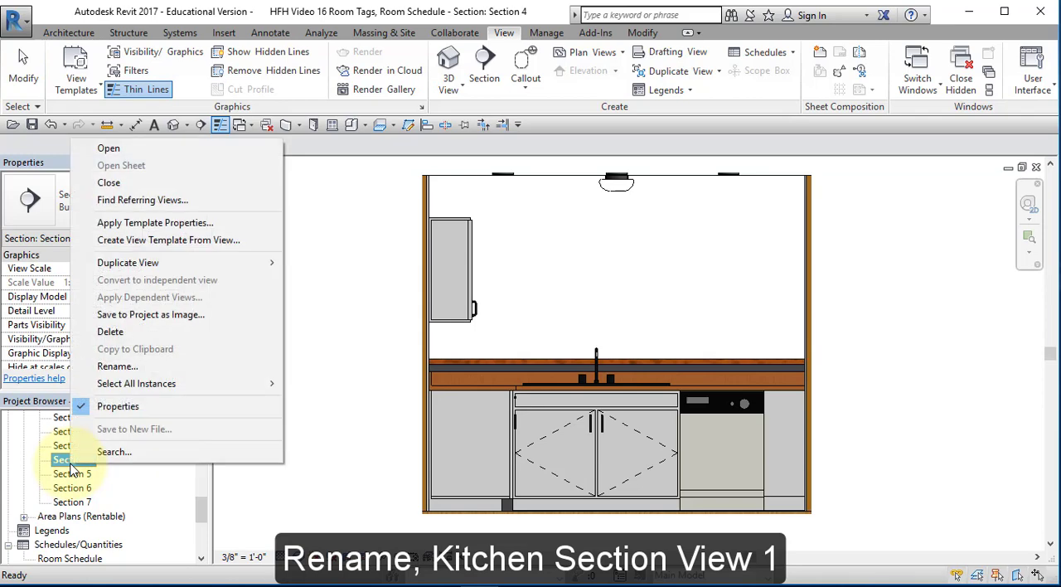
pyautogui.click(114, 372)
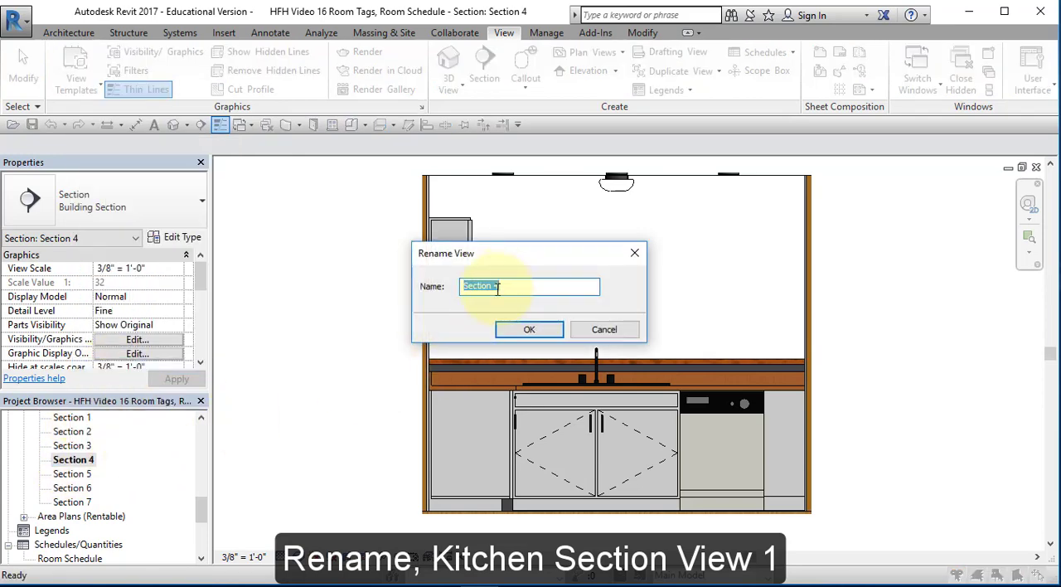
pyautogui.write('Kitchen Section View 1')
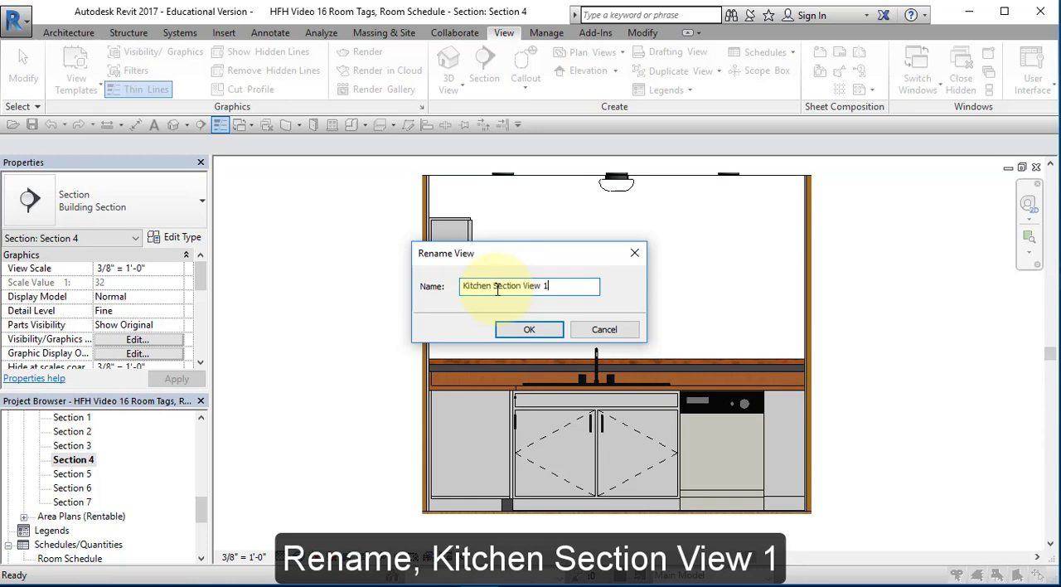
pyautogui.click(541, 330)
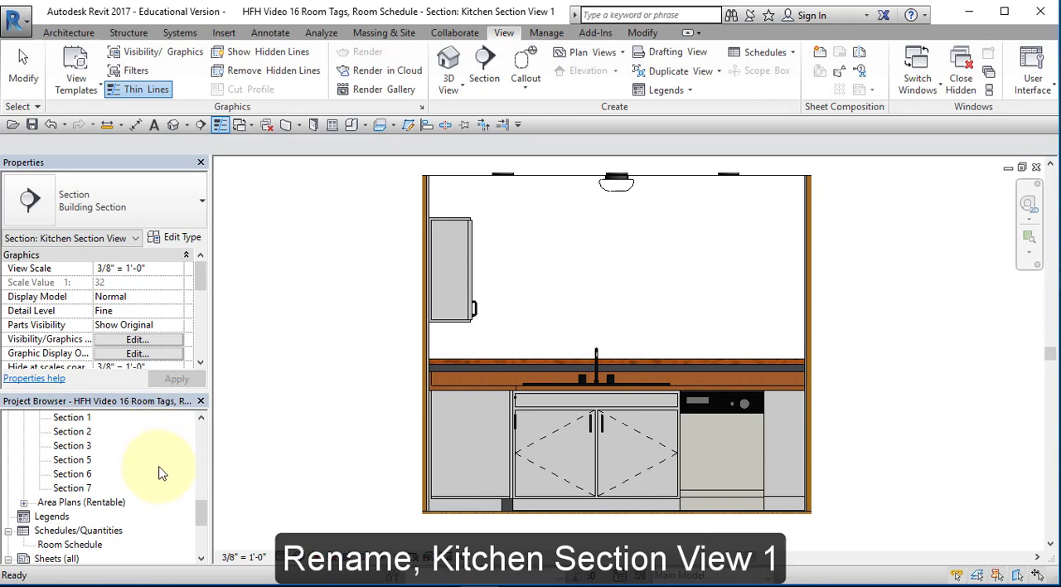
# Open sheet 106 - Section Views and place Kitchen Section View 1 in the upper middle of the sheet
pyautogui.scroll(3, 202, 504)
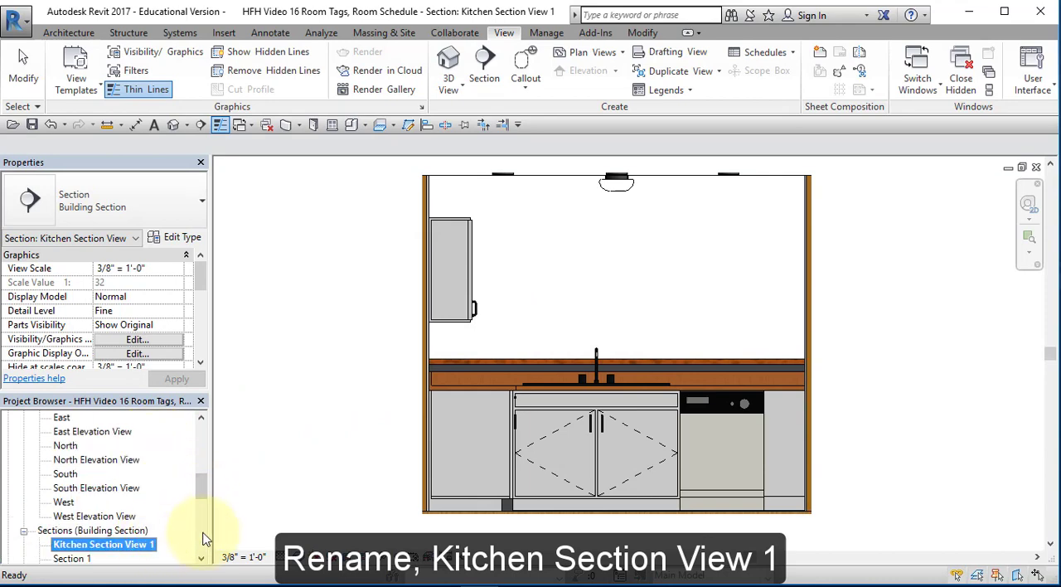
pyautogui.scroll(-3, 206, 540)
pyautogui.scroll(-3, 204, 538)
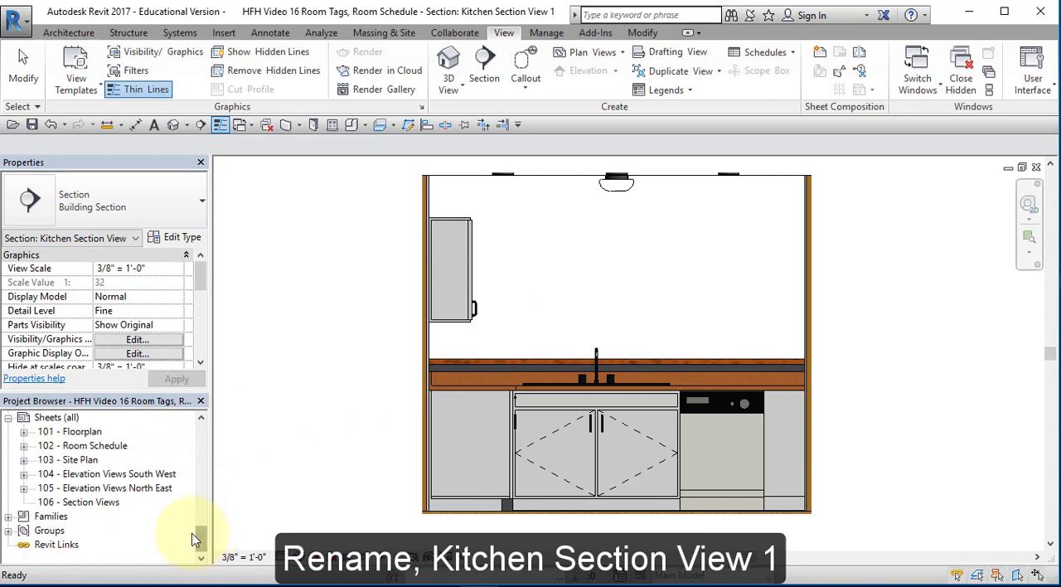
pyautogui.doubleClick(92, 504)
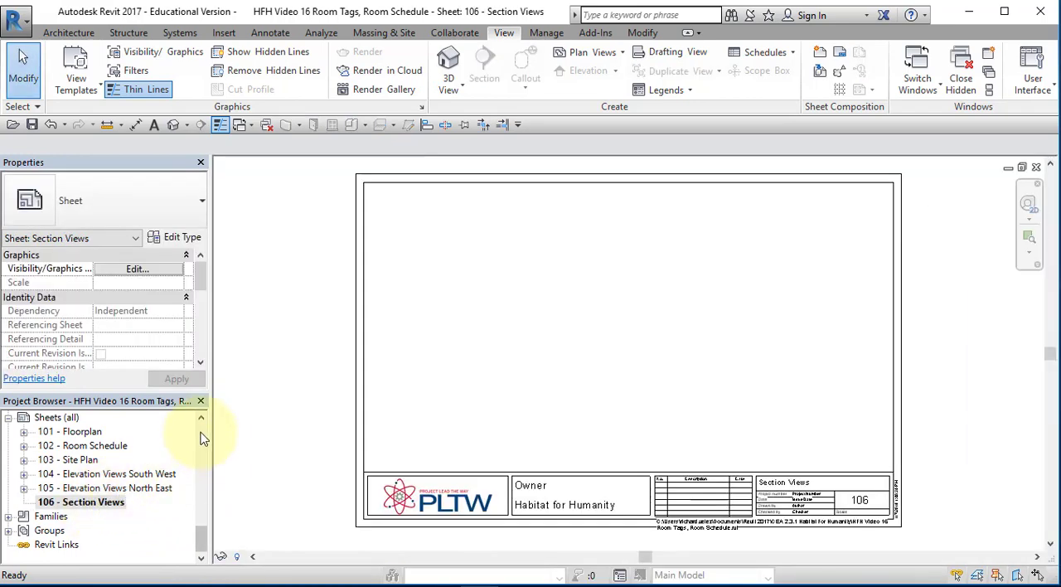
pyautogui.scroll(5, 202, 432)
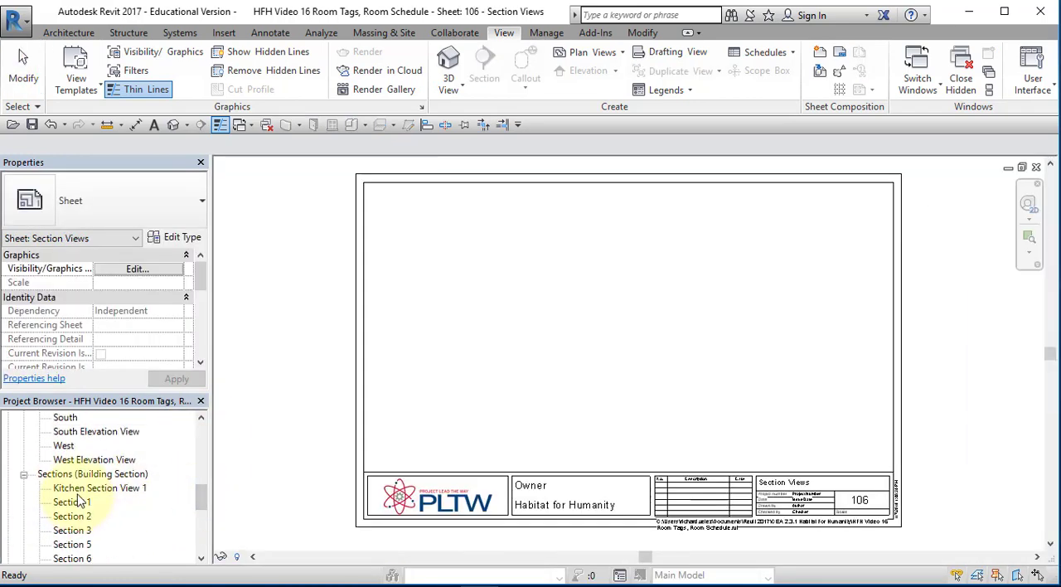
pyautogui.click(80, 491)
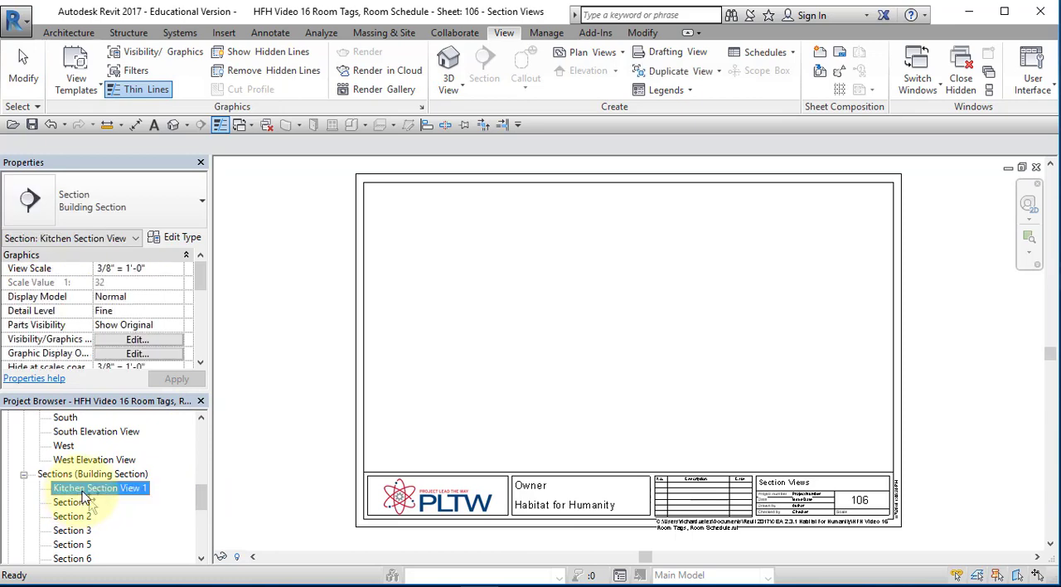
pyautogui.moveTo(83, 496); pyautogui.dragTo(608, 246)
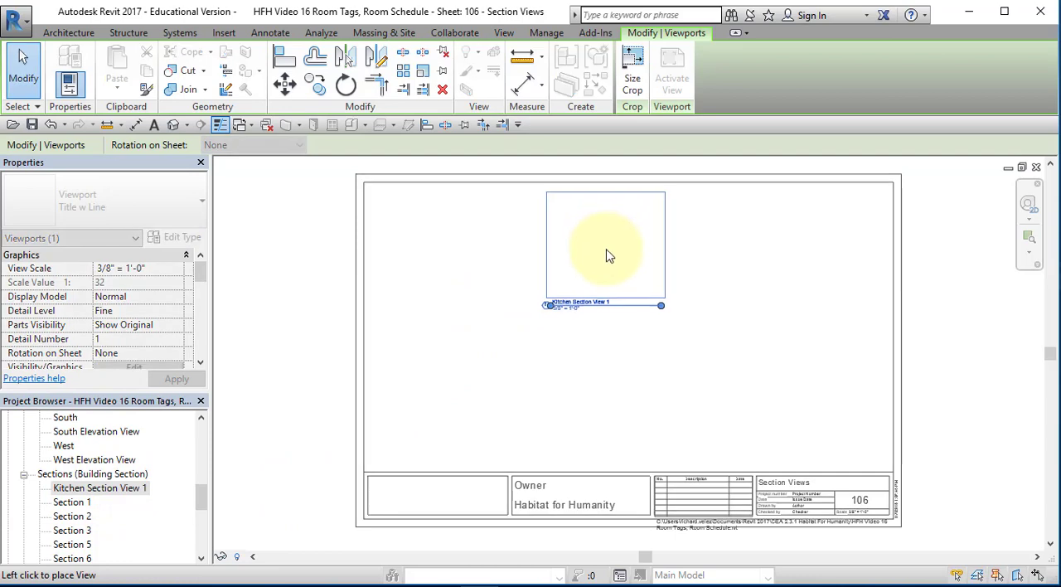
pyautogui.click(610, 260)
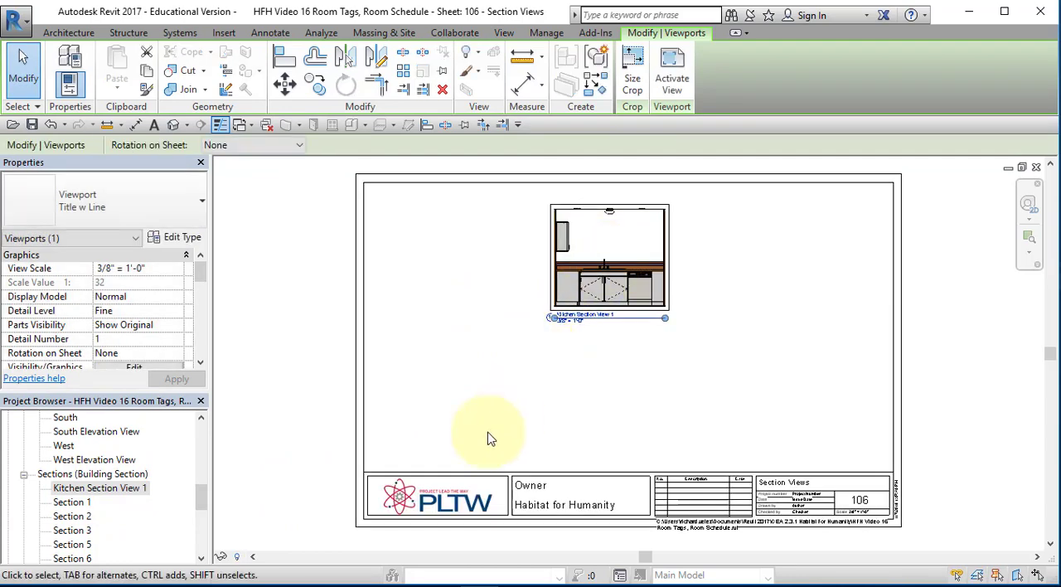
pyautogui.scroll(4, 591, 378)
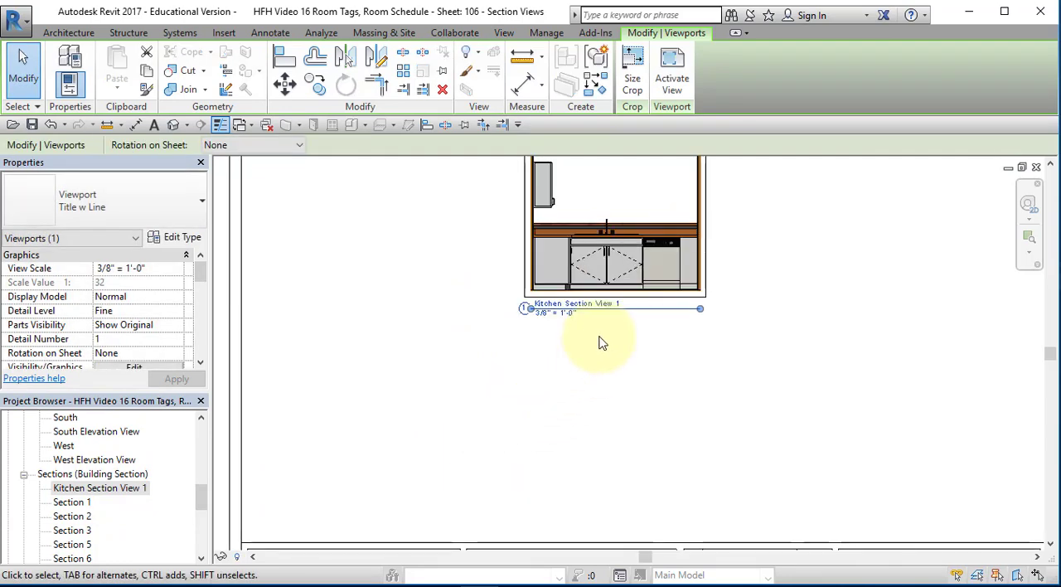
pyautogui.moveTo(599, 343); pyautogui.dragTo(590, 390, button='middle')
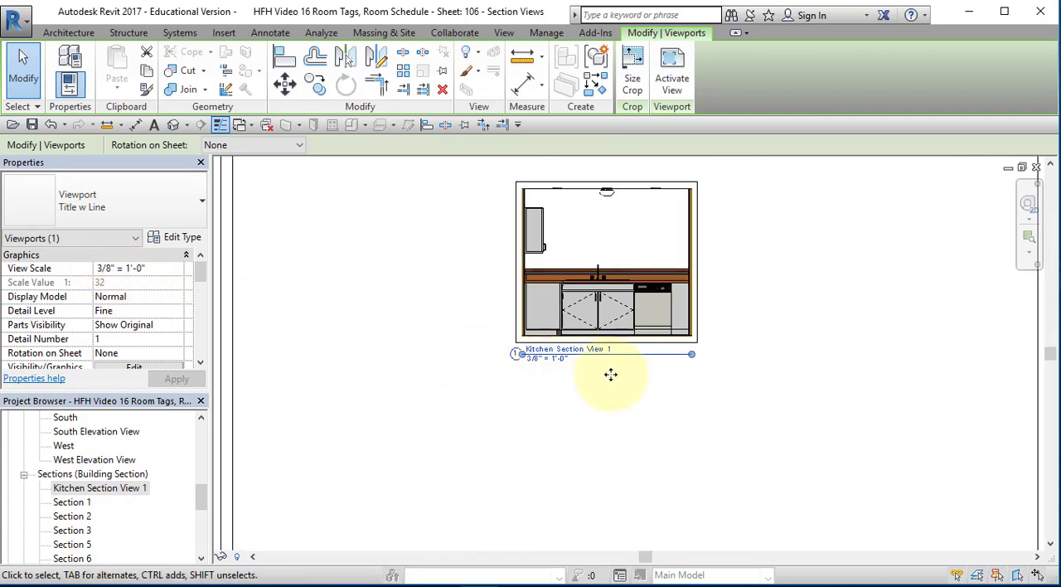
pyautogui.click(414, 479)
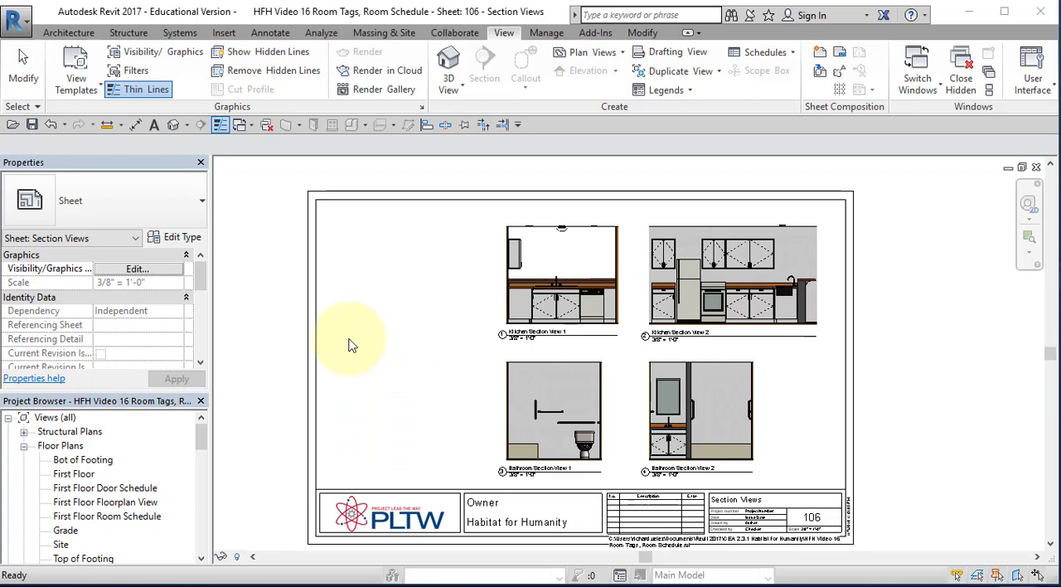
# Open the First Floor plan, duplicate it with detailing and select the copy
pyautogui.click(75, 474)
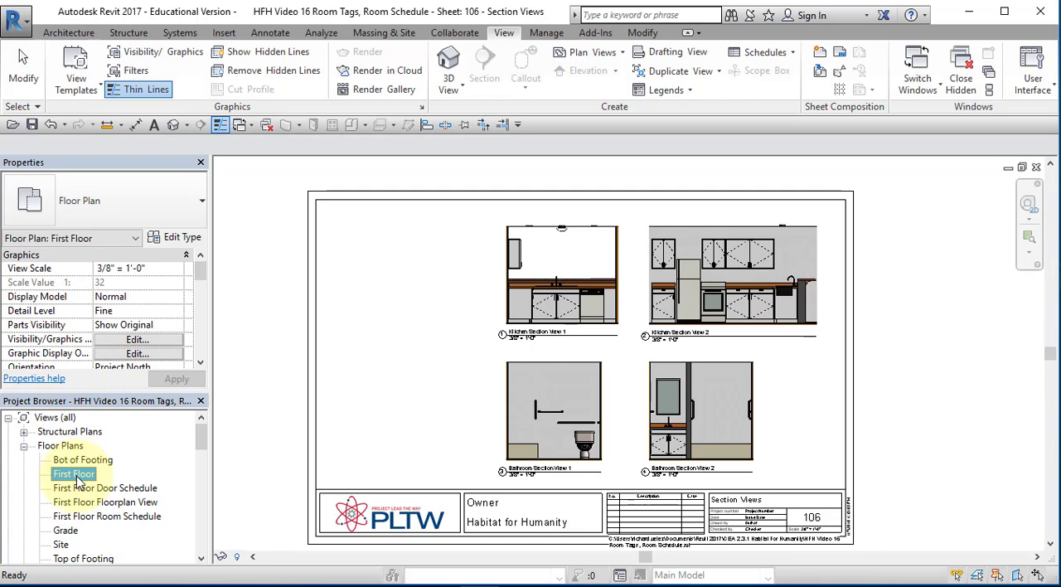
pyautogui.rightClick(77, 477)
pyautogui.doubleClick(77, 477)
pyautogui.rightClick(77, 478)
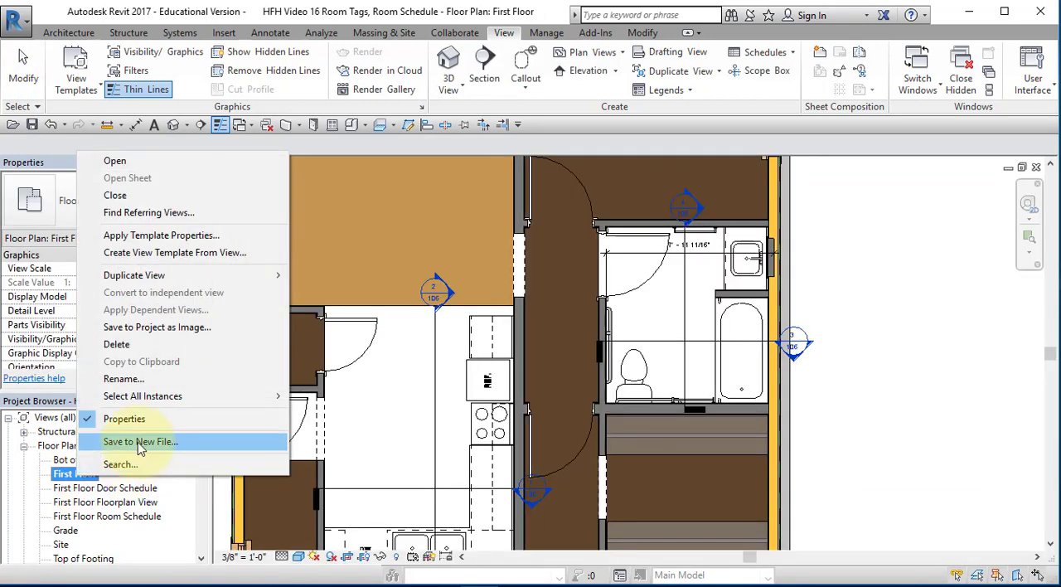
pyautogui.moveTo(183, 282)
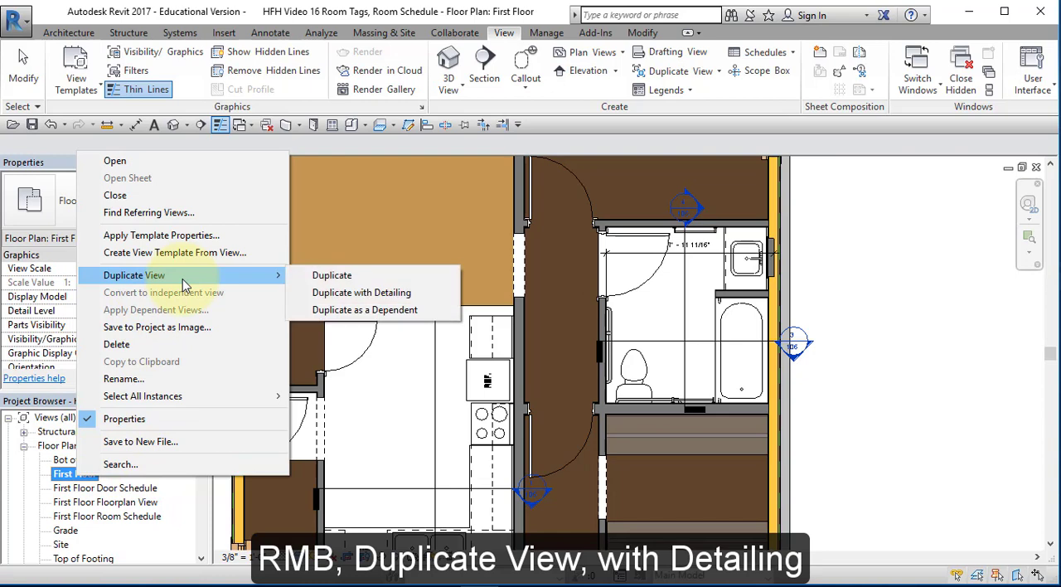
pyautogui.click(303, 297)
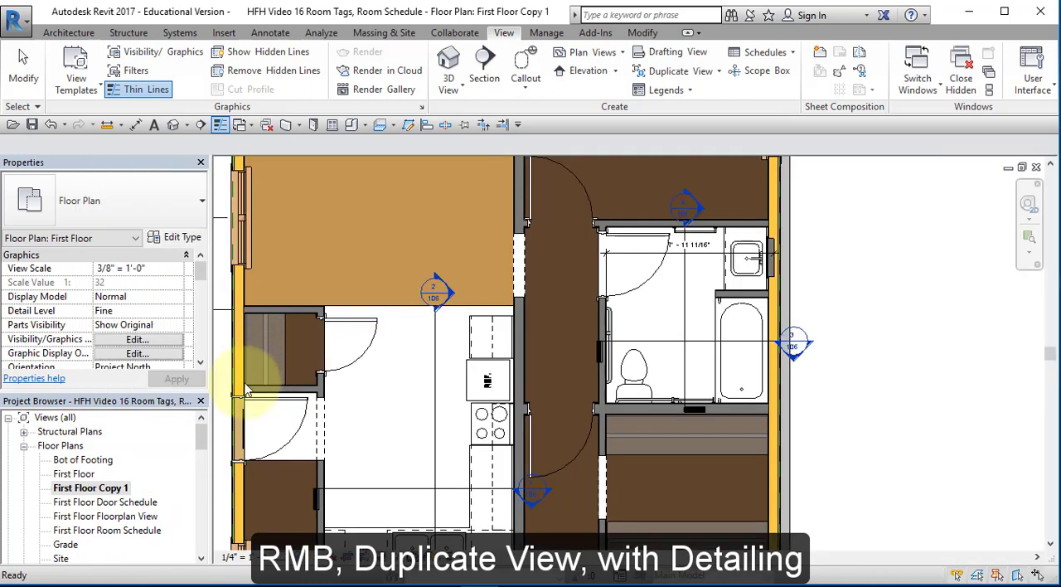
pyautogui.click(116, 491)
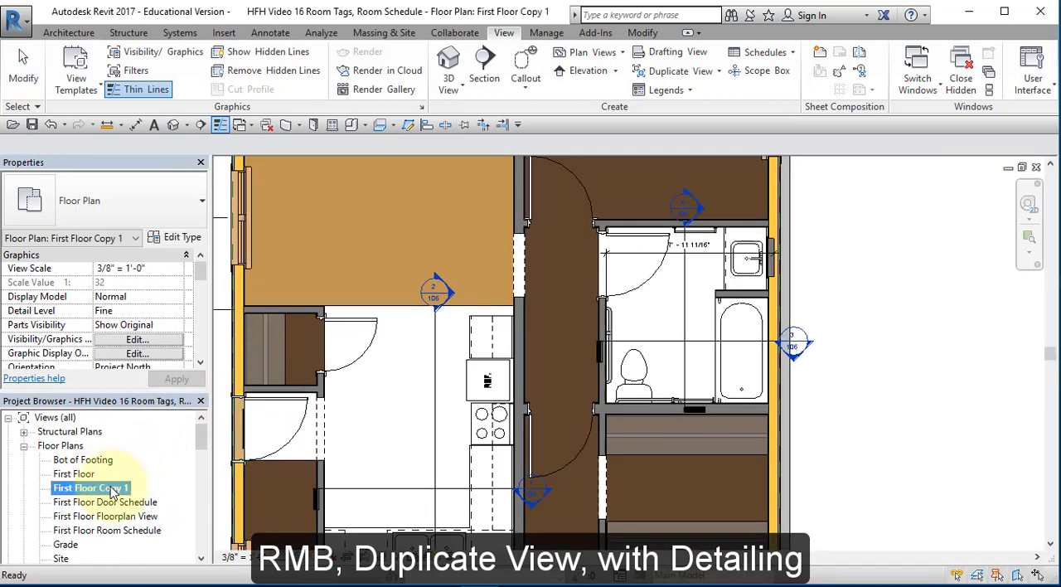
# Rename the duplicated floor plan view First Floor Section Views
pyautogui.rightClick(114, 490)
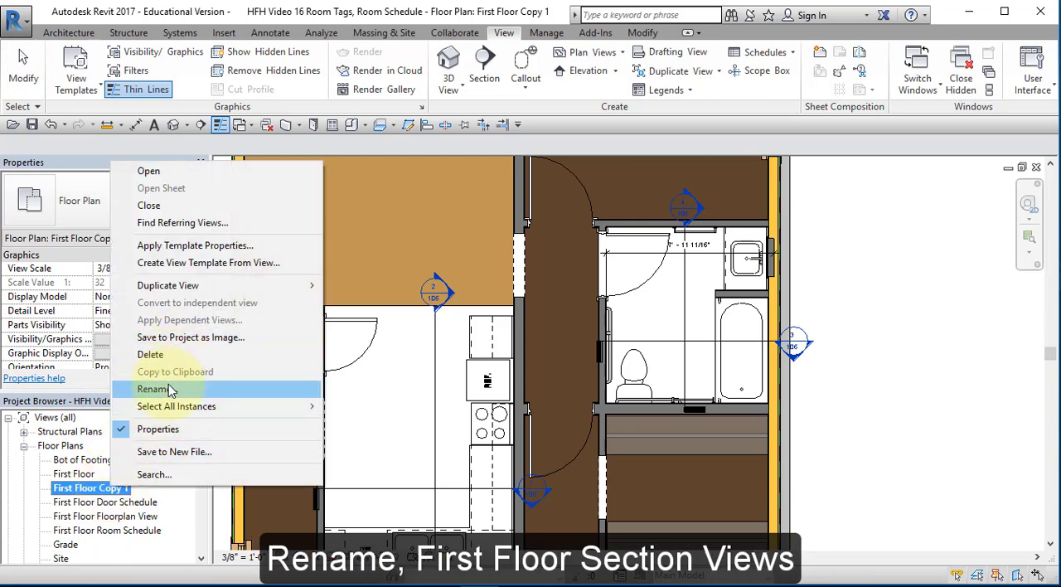
pyautogui.click(153, 389)
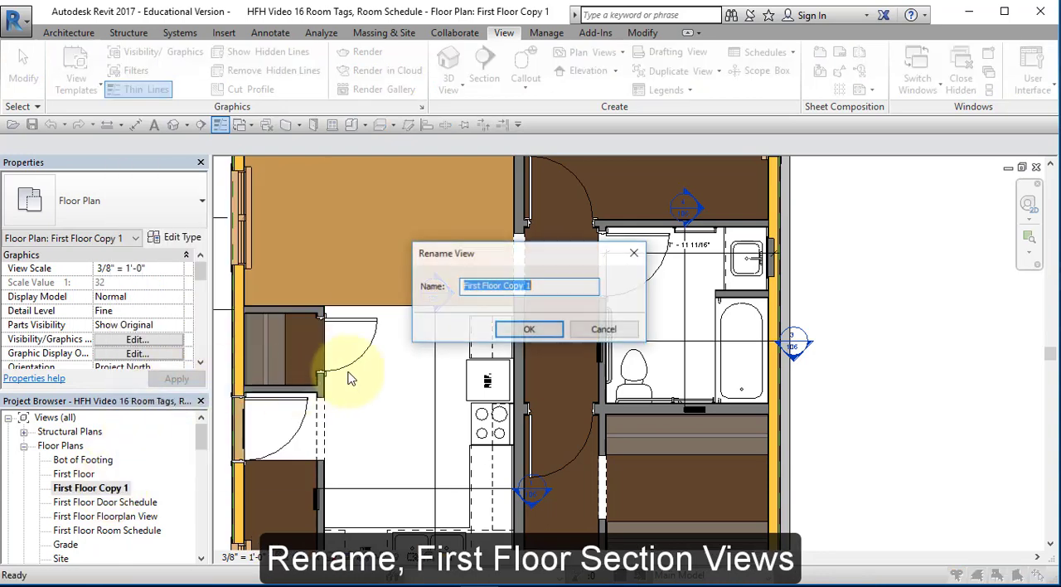
pyautogui.click(507, 286)
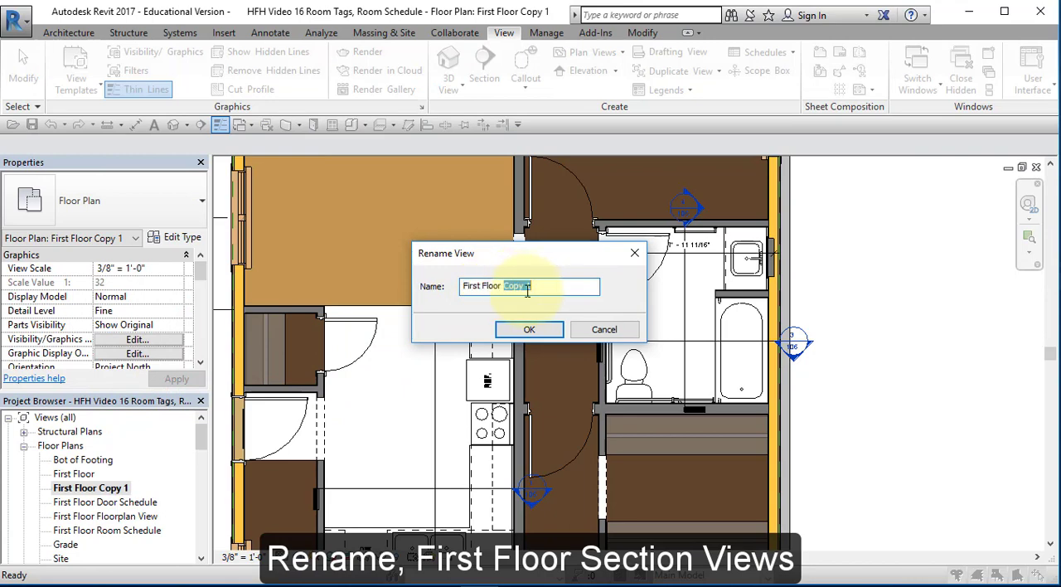
pyautogui.write('Section Views')
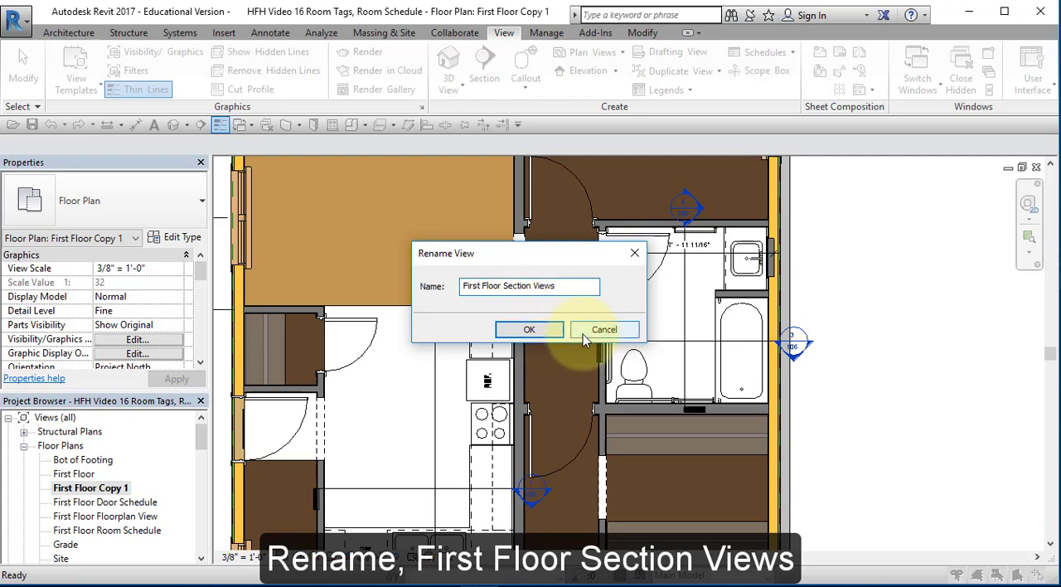
pyautogui.click(526, 330)
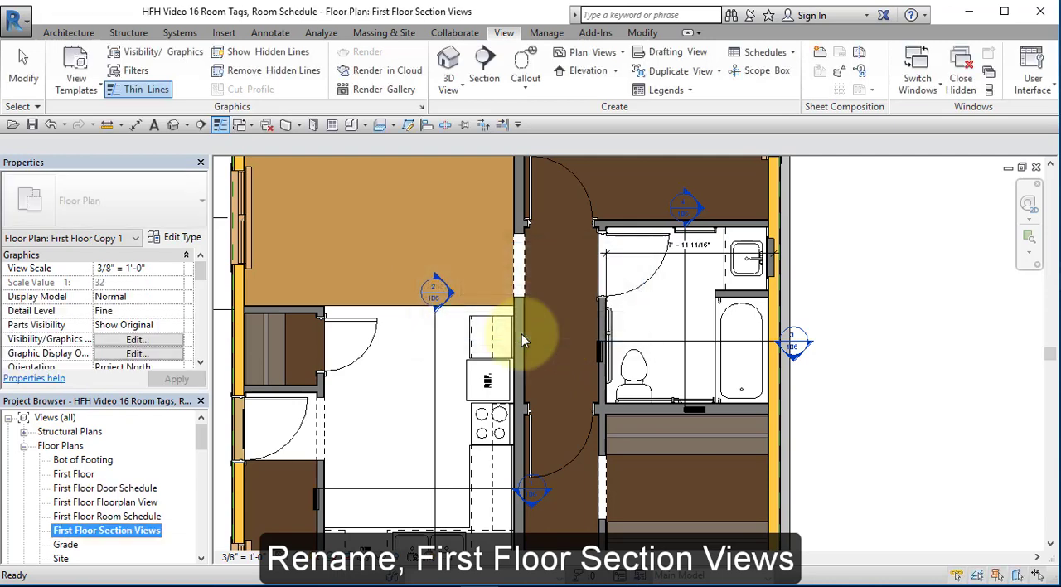
# Hide the whole reference plane category in the First Floor Section Views plan
pyautogui.scroll(-5, 489, 404)
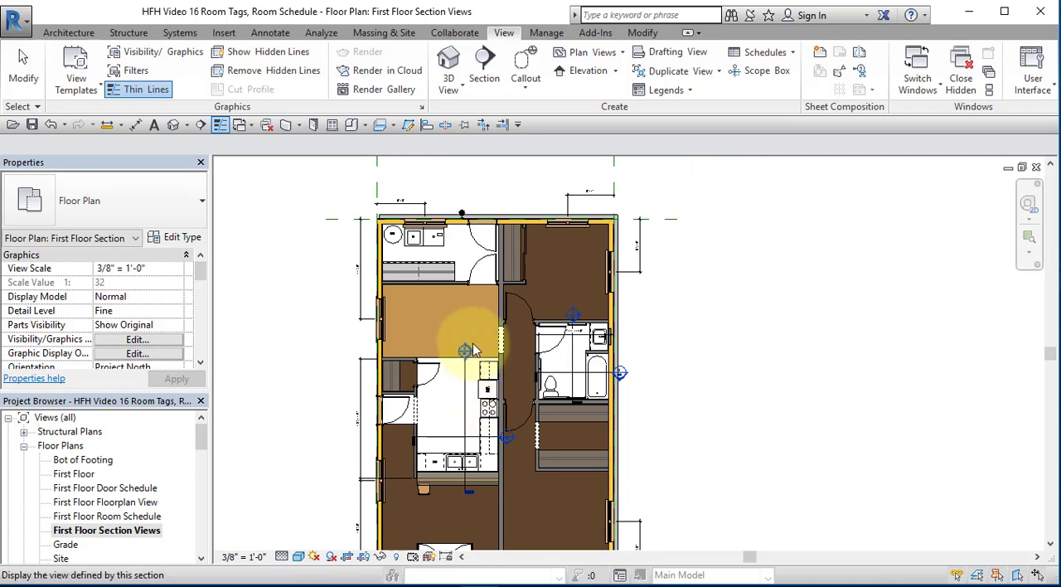
pyautogui.moveTo(468, 348); pyautogui.dragTo(428, 313, button='middle')
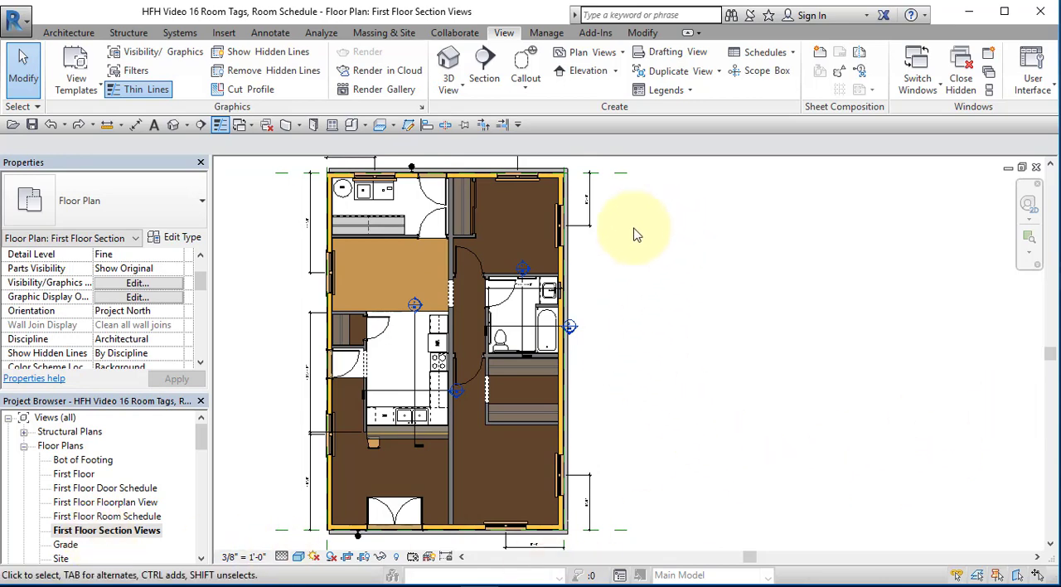
pyautogui.click(622, 538)
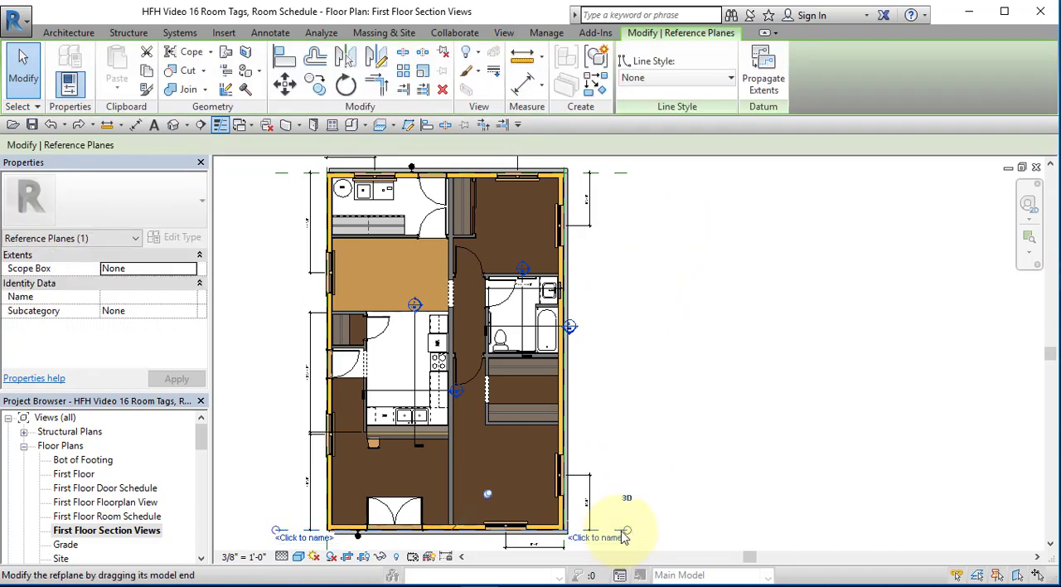
pyautogui.rightClick(624, 537)
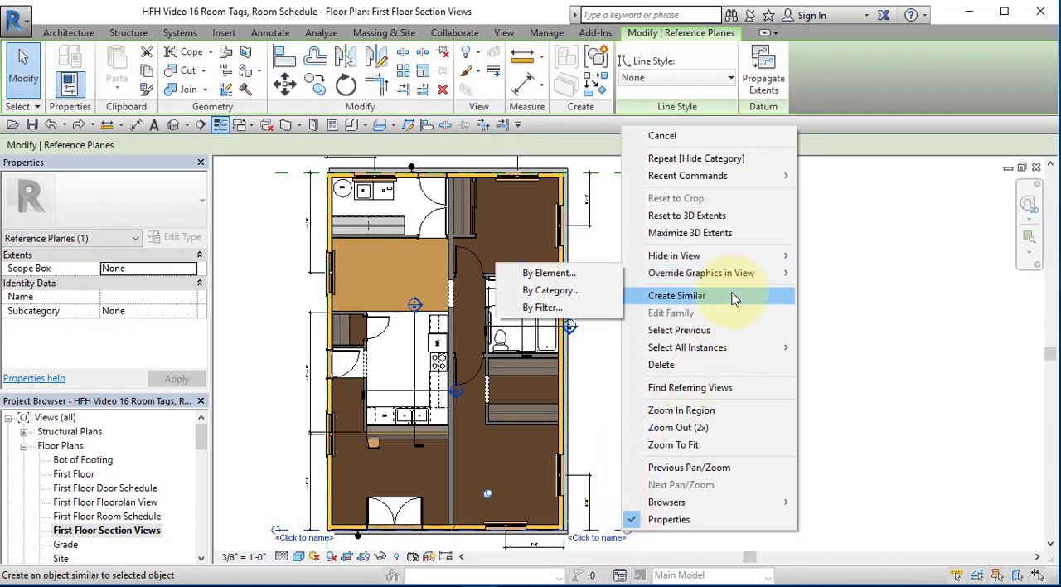
pyautogui.moveTo(739, 255)
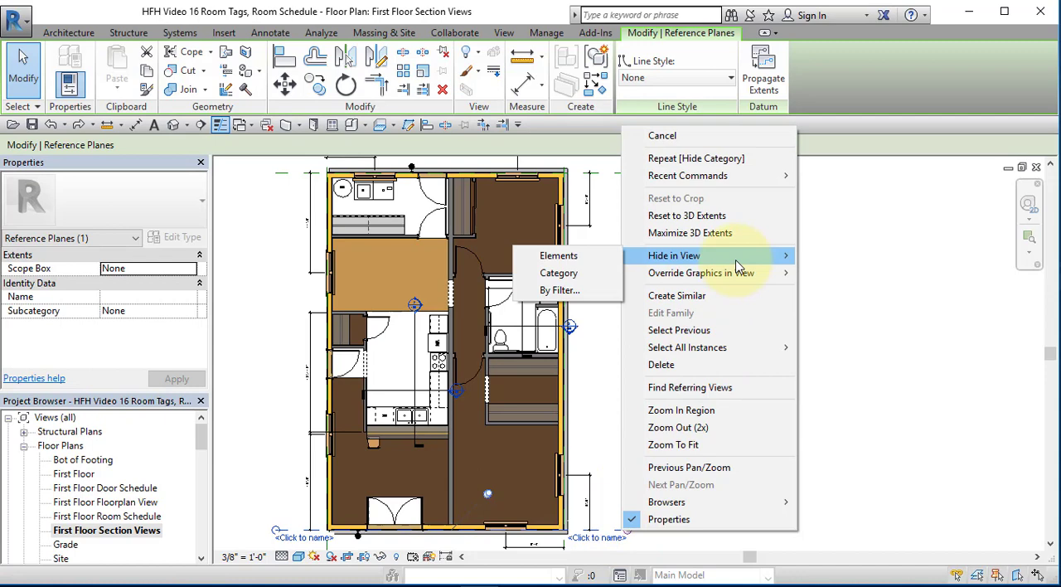
pyautogui.click(560, 274)
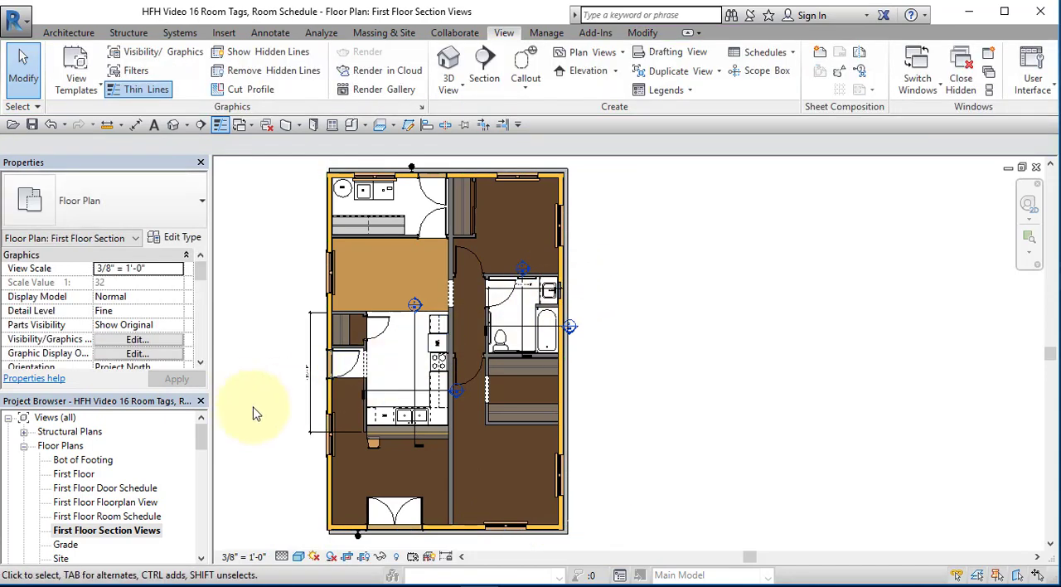
# Hide the whole dimension category in the First Floor Section Views plan
pyautogui.click(306, 421)
pyautogui.rightClick(308, 421)
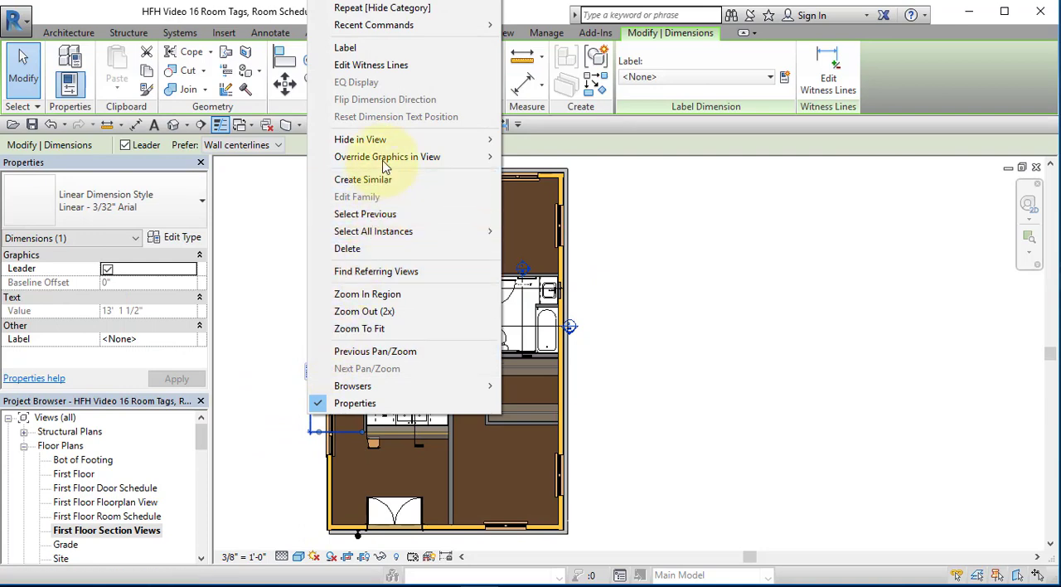
pyautogui.moveTo(398, 141)
pyautogui.click(265, 166)
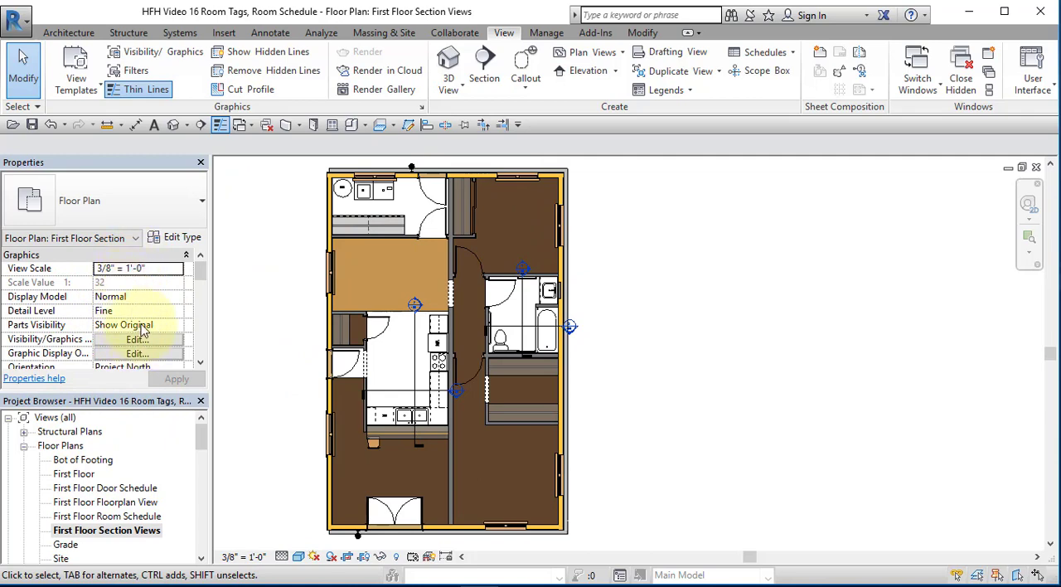
# Try a view scale of 1/8" = 1'-0" for the plan and undo the scale change
pyautogui.click(179, 273)
pyautogui.click(177, 268)
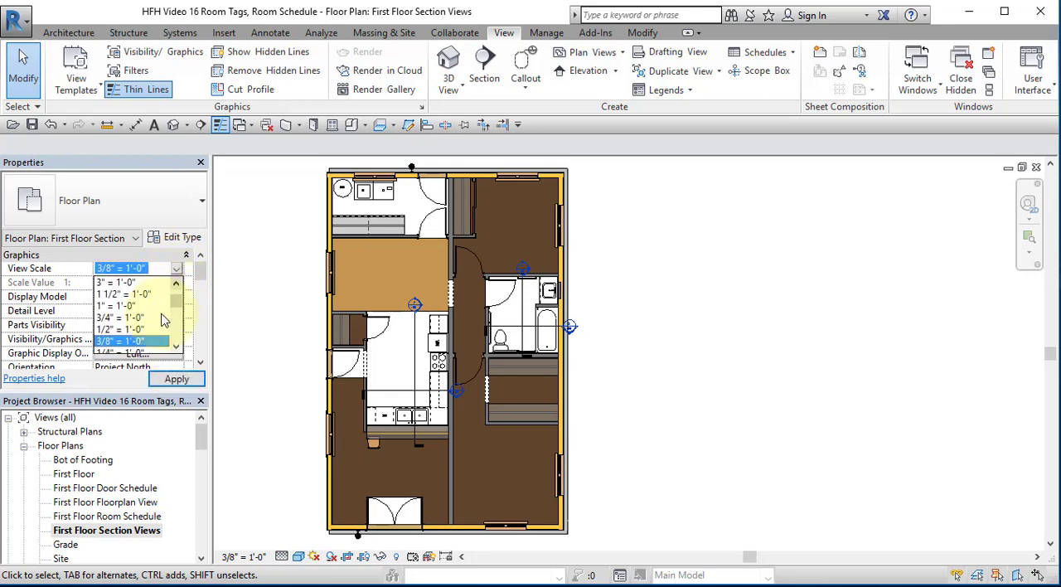
pyautogui.scroll(-3, 158, 333)
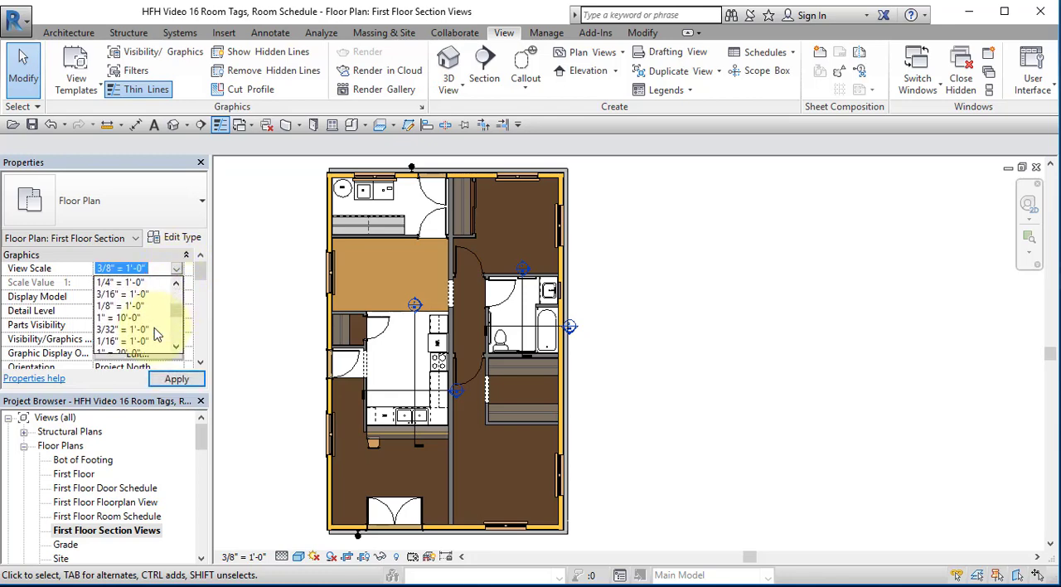
pyautogui.click(133, 306)
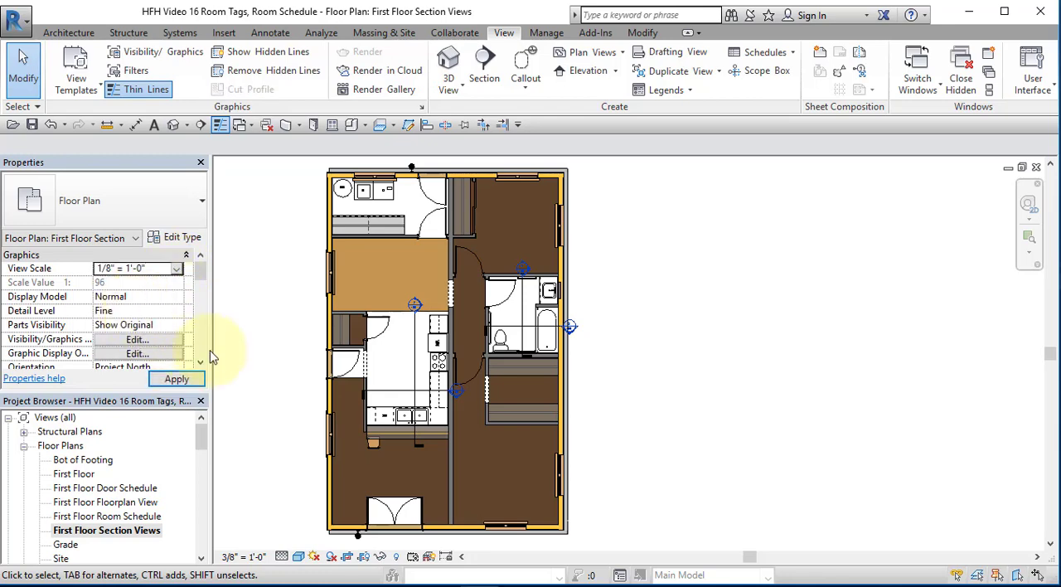
pyautogui.click(190, 379)
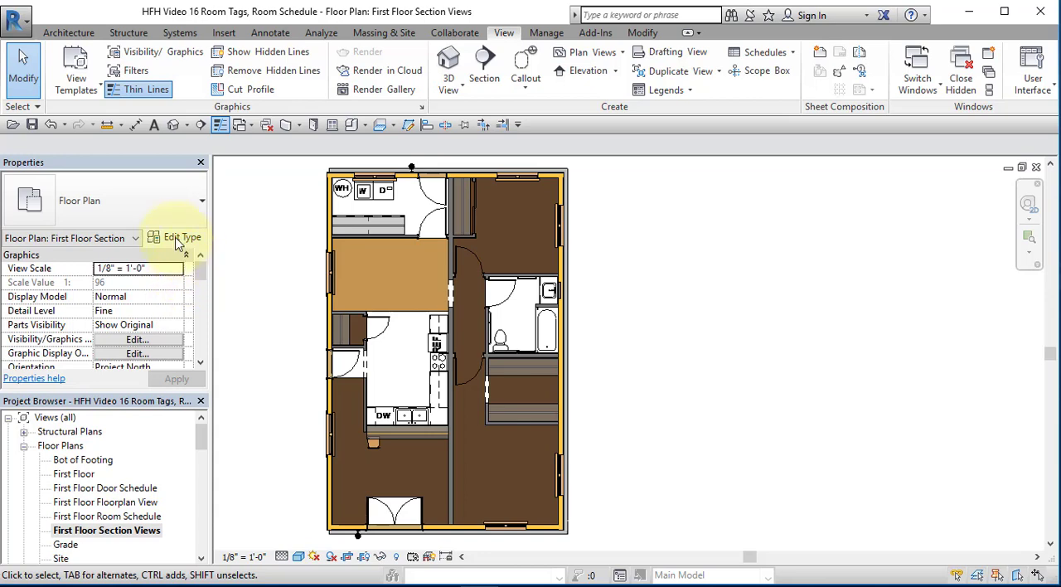
pyautogui.click(51, 124)
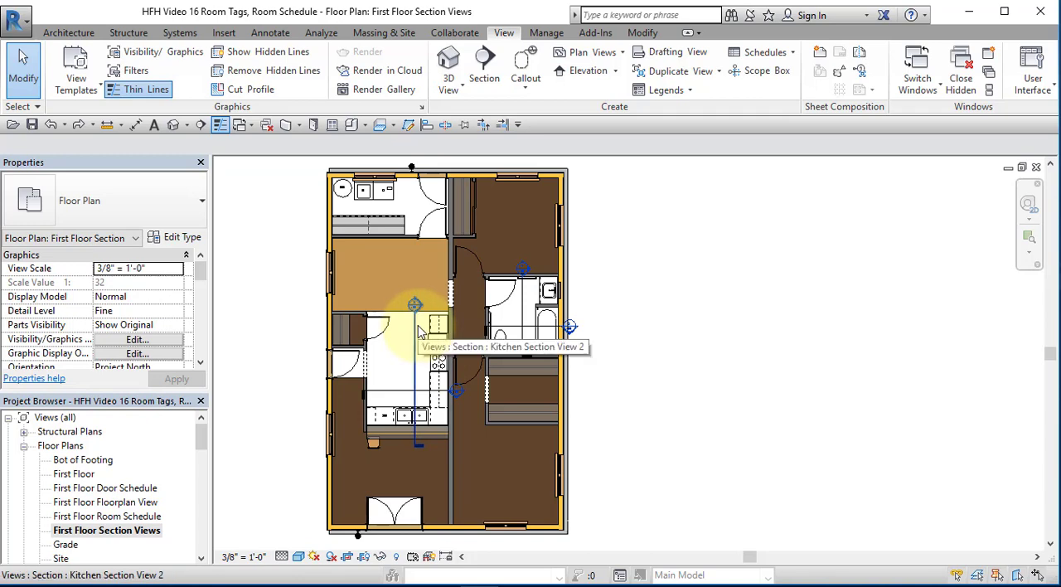
# Select all section markers visible in the plan and set them to hide at scales coarser than 1" = 10'-0"
pyautogui.click(418, 332)
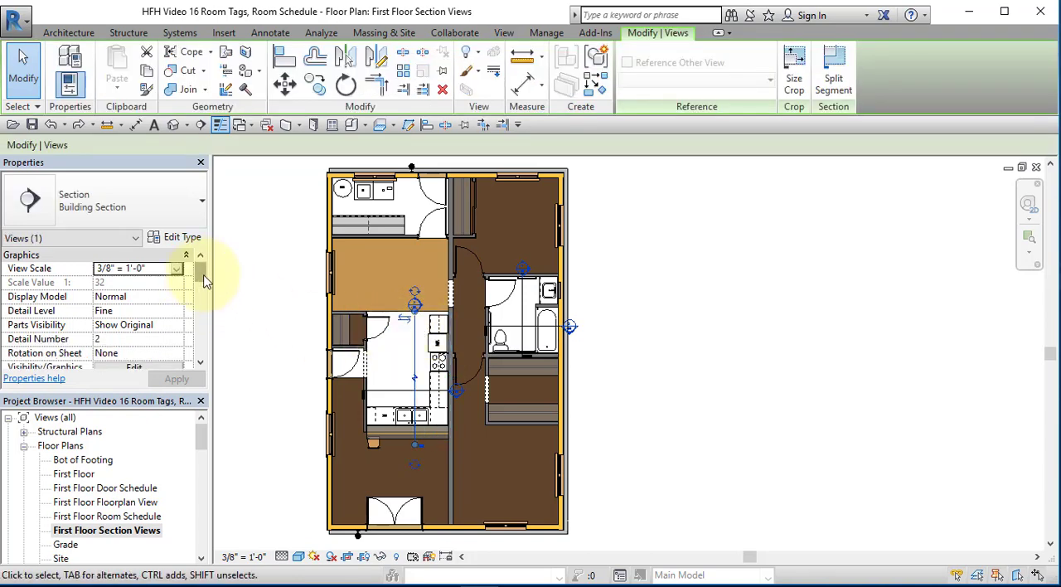
pyautogui.moveTo(205, 282); pyautogui.dragTo(206, 286)
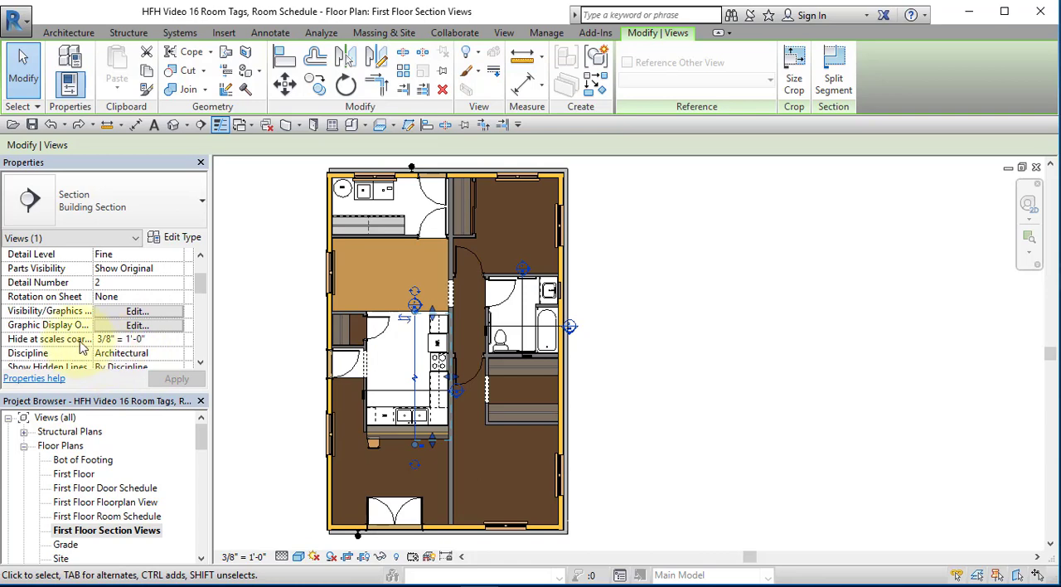
pyautogui.click(721, 311)
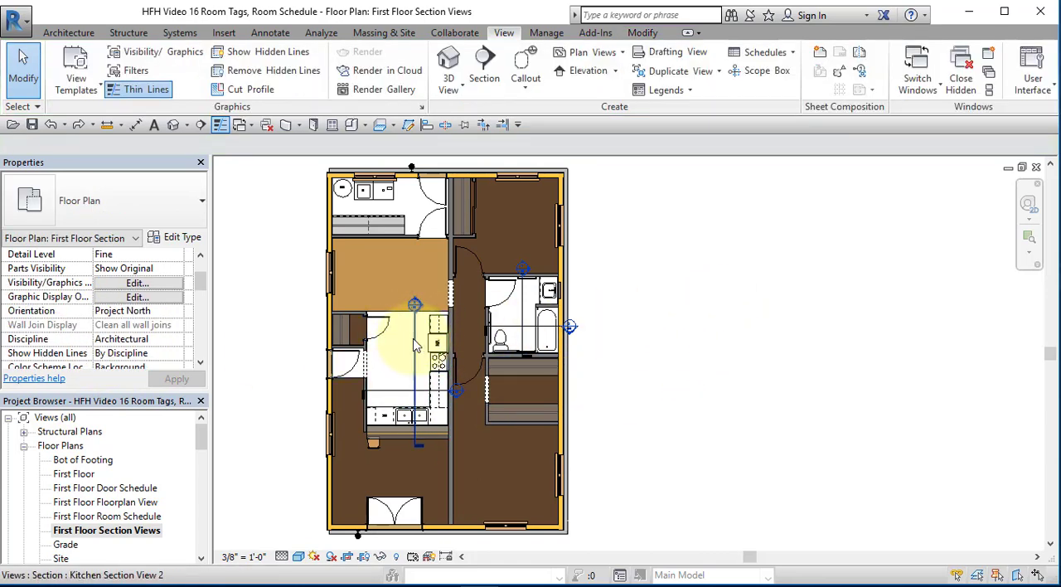
pyautogui.click(415, 344)
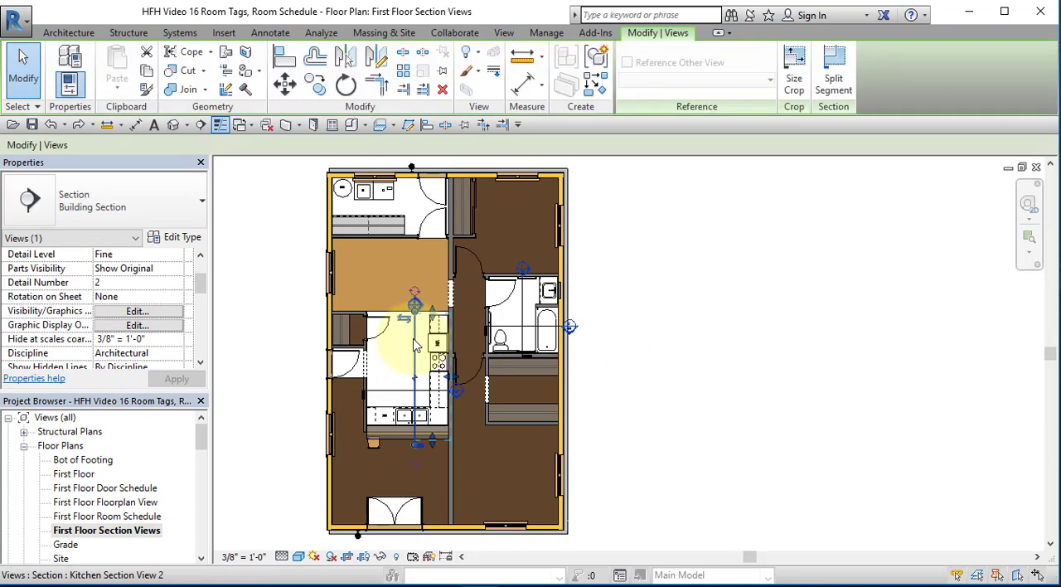
pyautogui.rightClick(414, 344)
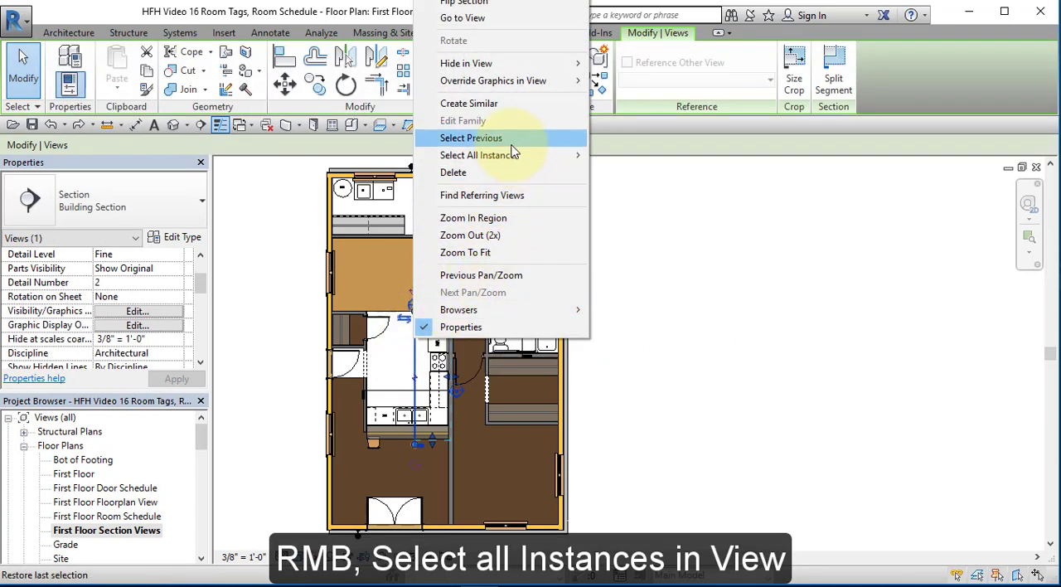
pyautogui.moveTo(515, 157)
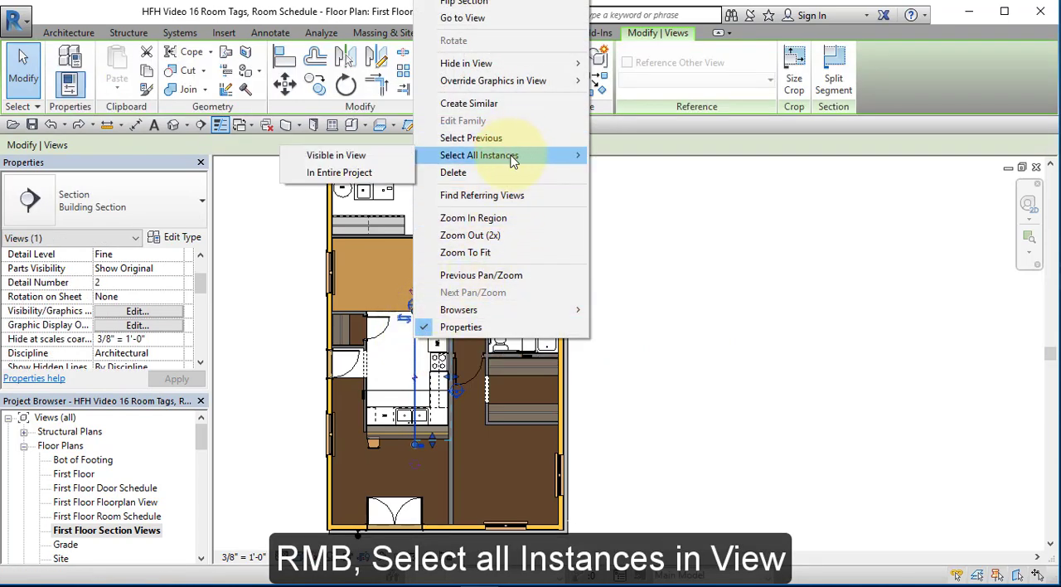
pyautogui.click(347, 158)
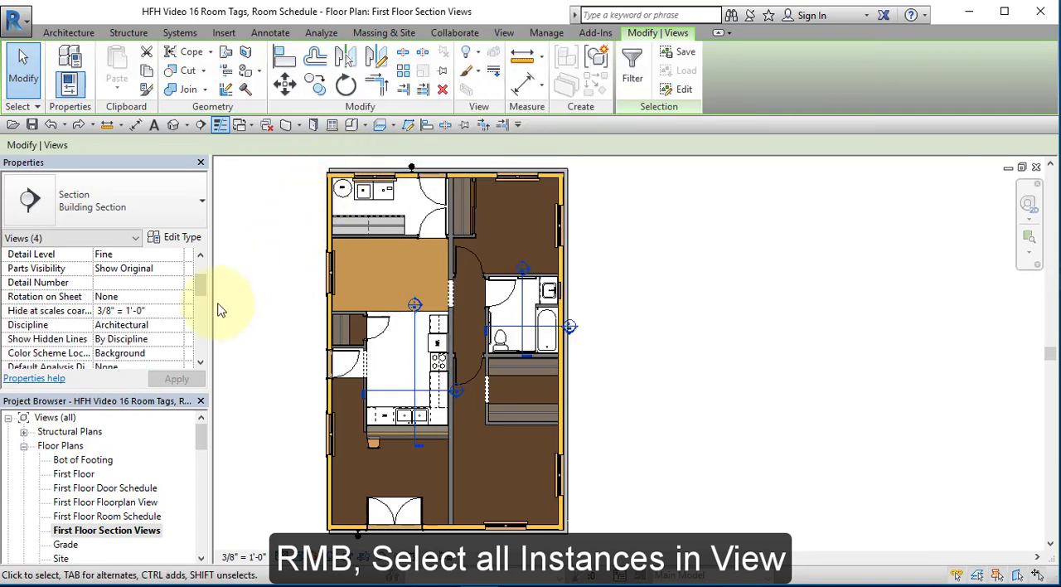
pyautogui.click(178, 315)
pyautogui.scroll(-2, 162, 375)
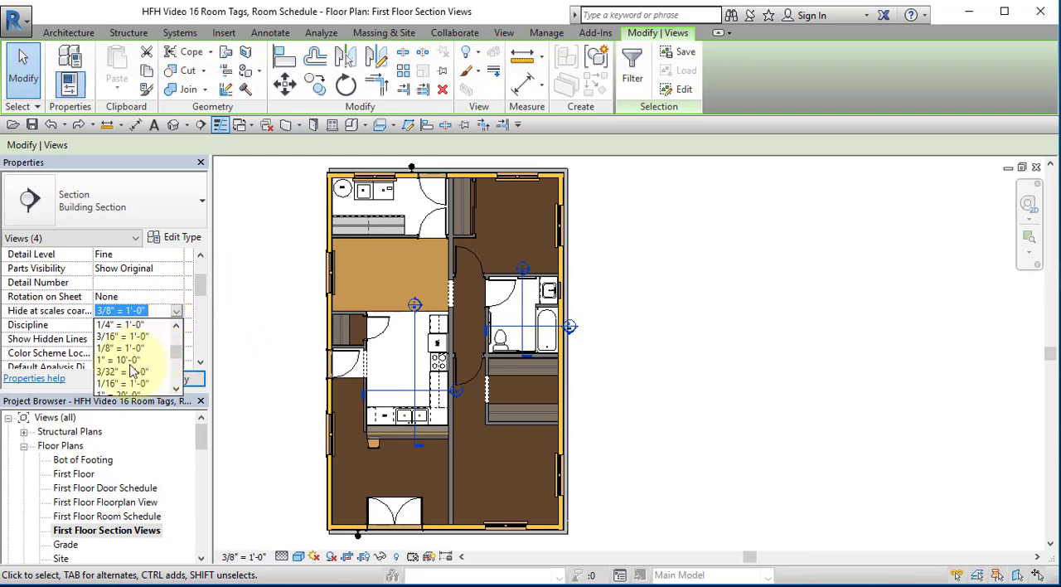
pyautogui.click(132, 360)
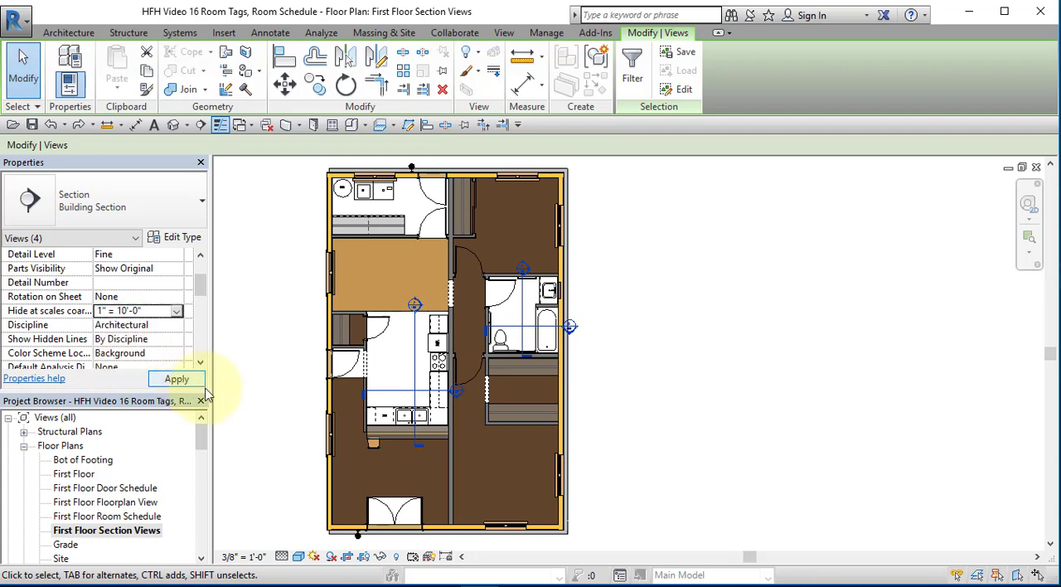
pyautogui.click(253, 403)
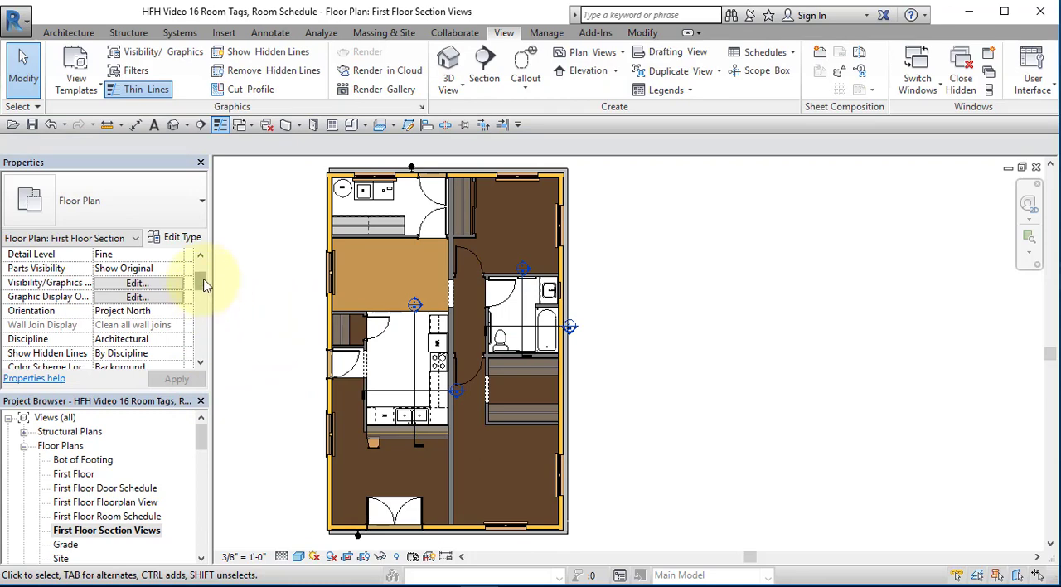
# Set the plan's view scale to 1/8" = 1'-0" and its visual style to Hidden Line
pyautogui.click(276, 327)
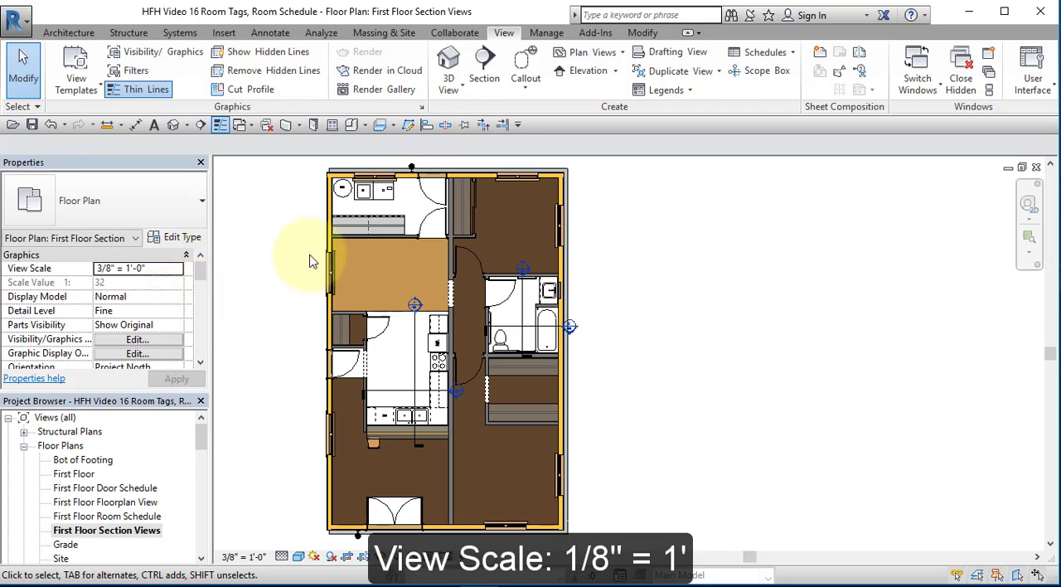
pyautogui.click(177, 268)
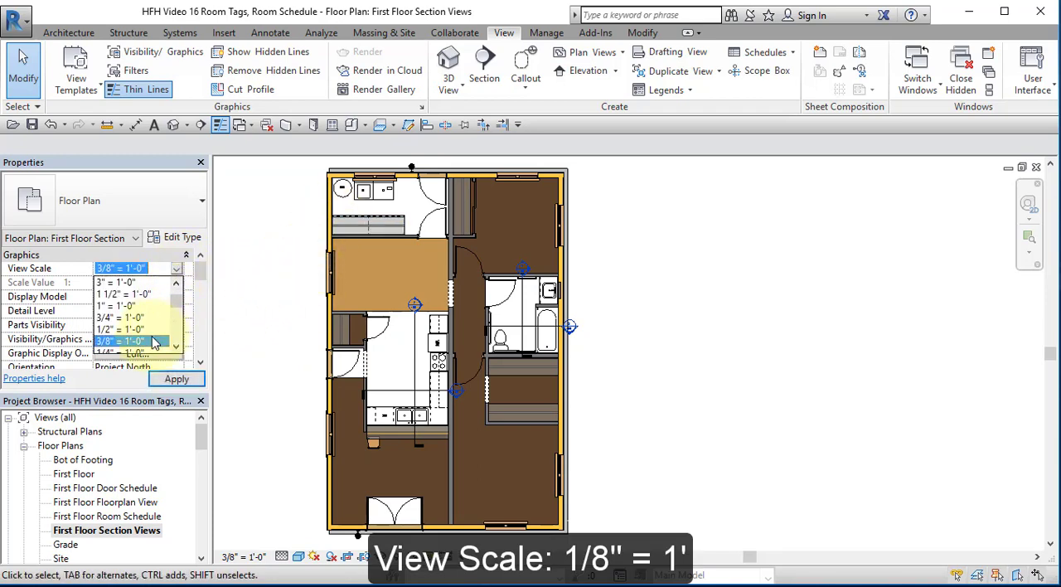
pyautogui.scroll(-2, 153, 343)
pyautogui.click(137, 306)
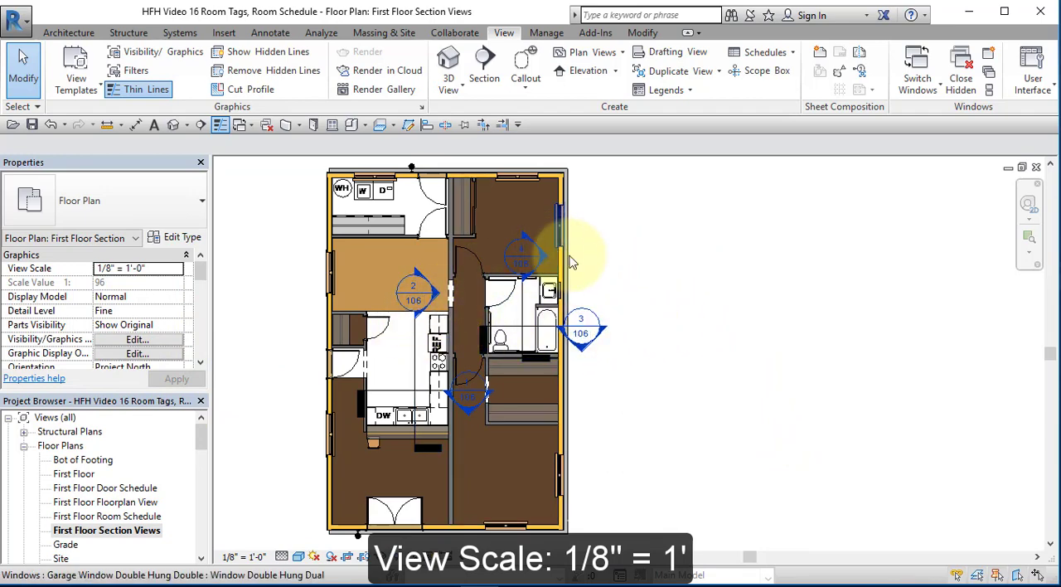
pyautogui.click(299, 557)
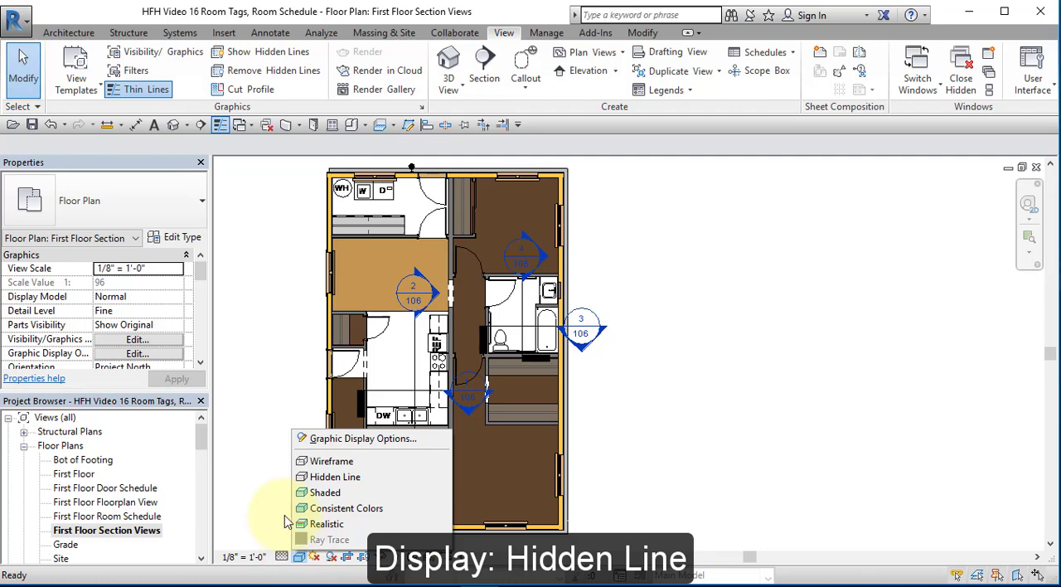
pyautogui.click(323, 478)
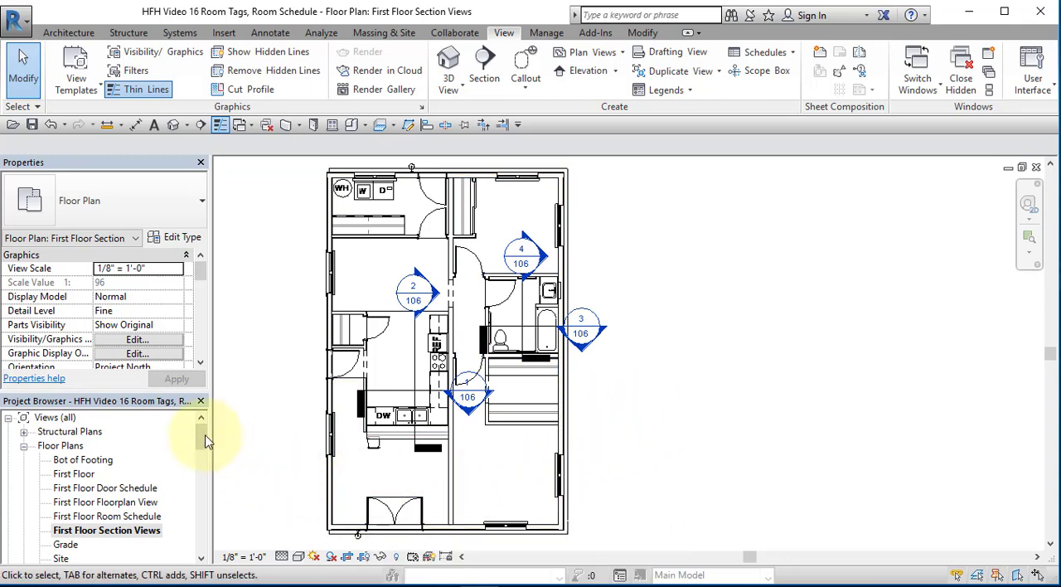
# Open sheet 106 - Section Views and place the First Floor Section Views plan in the empty area beside the section views
pyautogui.moveTo(206, 442); pyautogui.dragTo(214, 548)
pyautogui.doubleClick(91, 502)
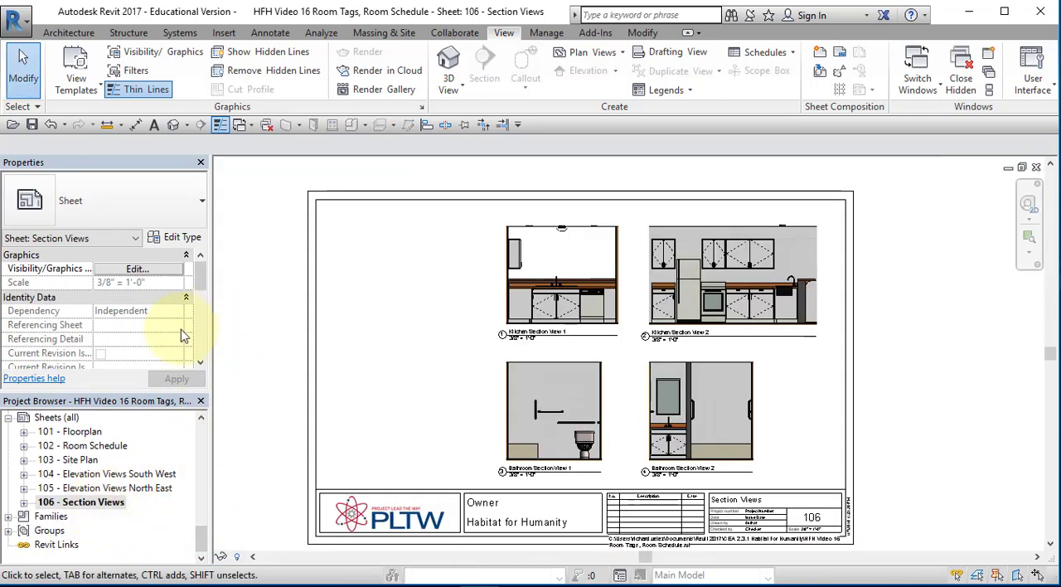
pyautogui.scroll(10, 99, 498)
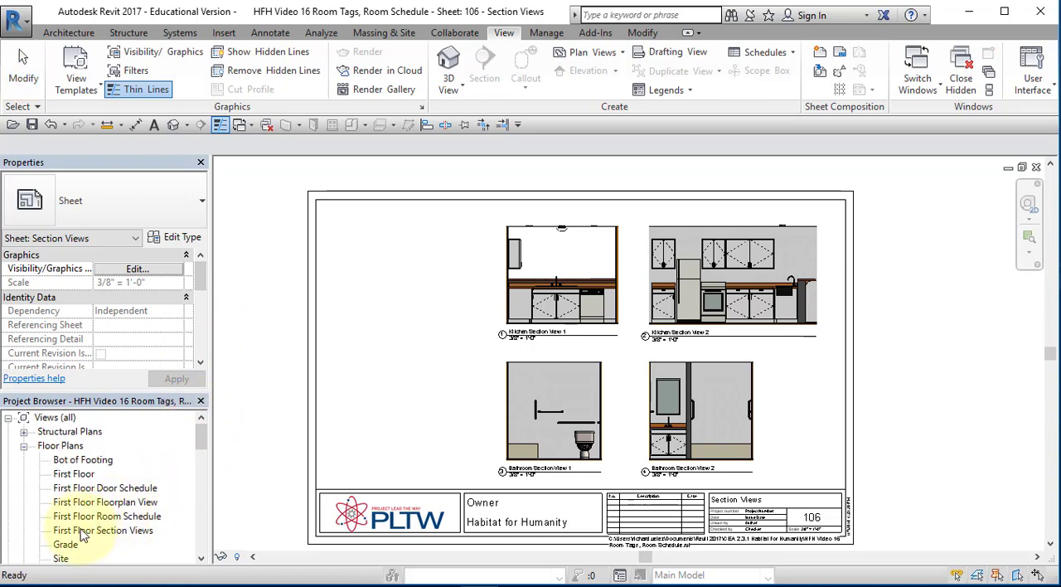
pyautogui.click(91, 531)
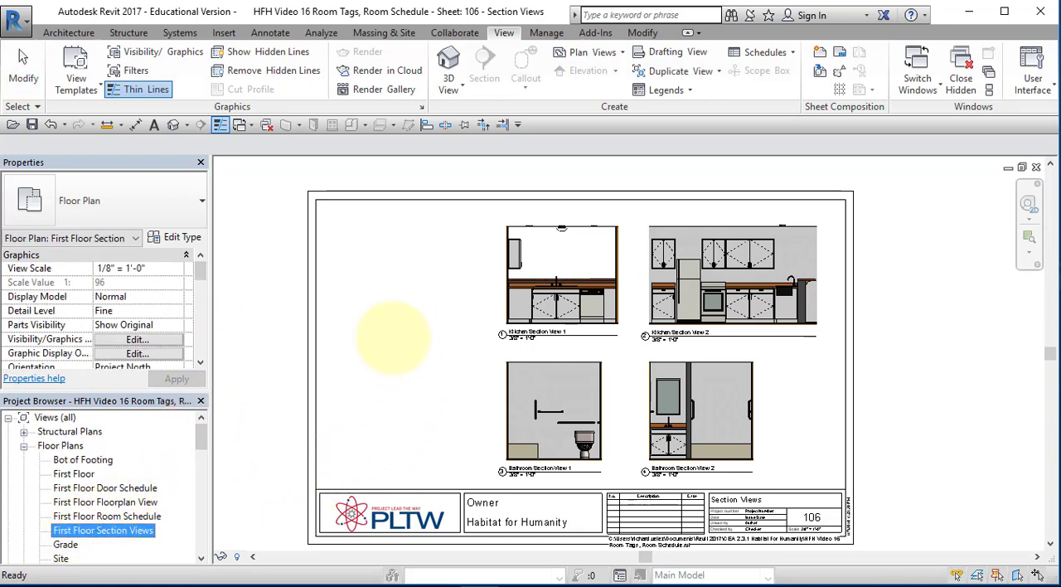
pyautogui.moveTo(394, 336); pyautogui.dragTo(398, 343)
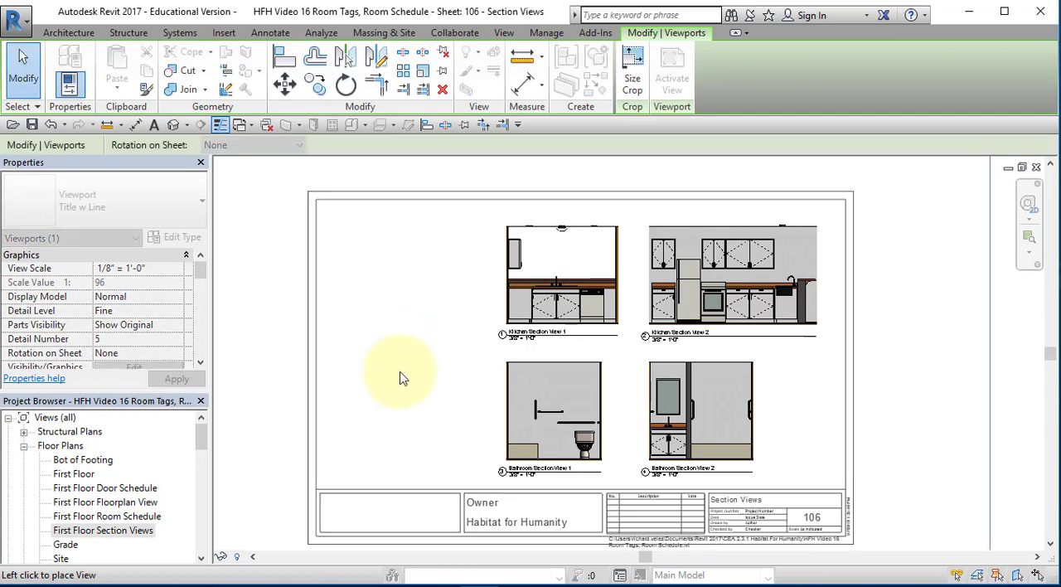
pyautogui.click(409, 367)
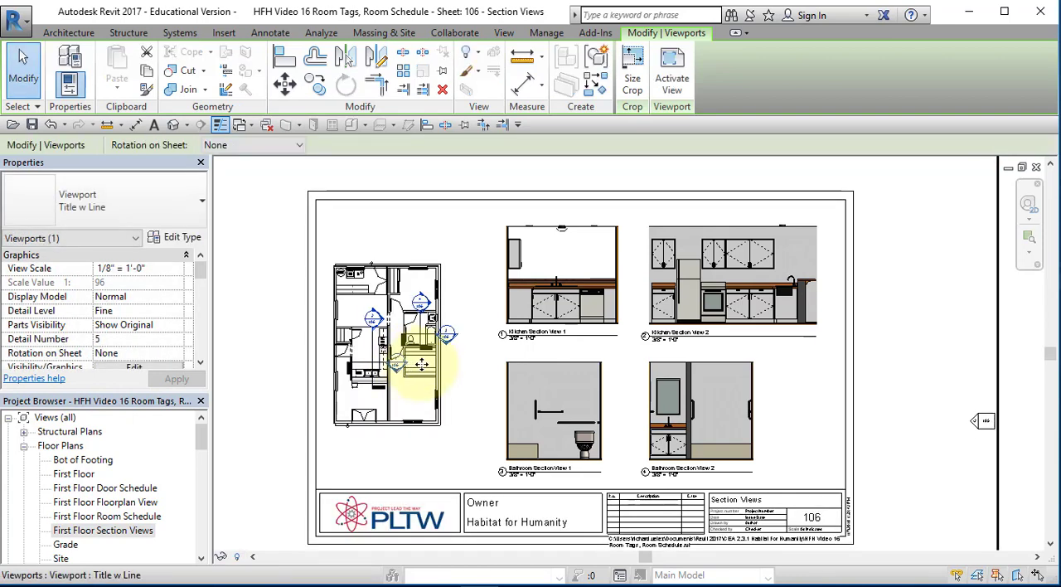
# Activate the placed plan's view on the sheet and show its crop region
pyautogui.scroll(2, 404, 371)
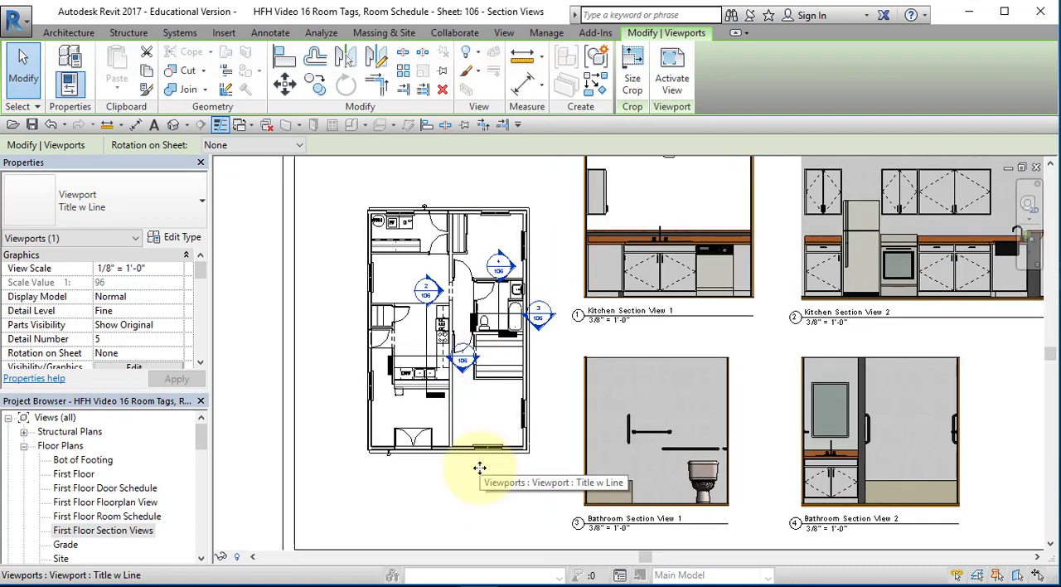
pyautogui.middleClick(479, 468)
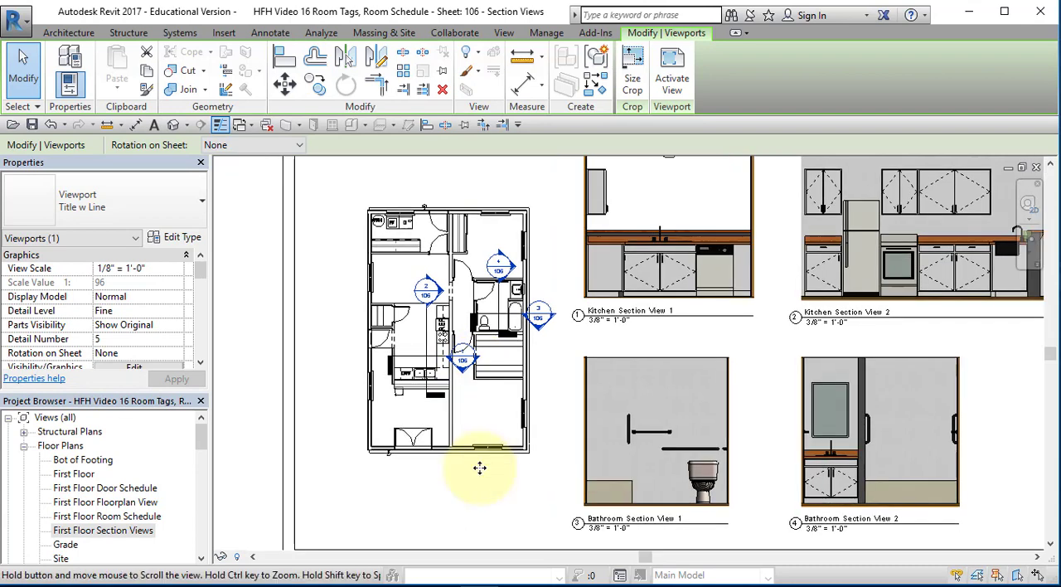
pyautogui.middleClick(480, 468)
pyautogui.scroll(-3, 479, 467)
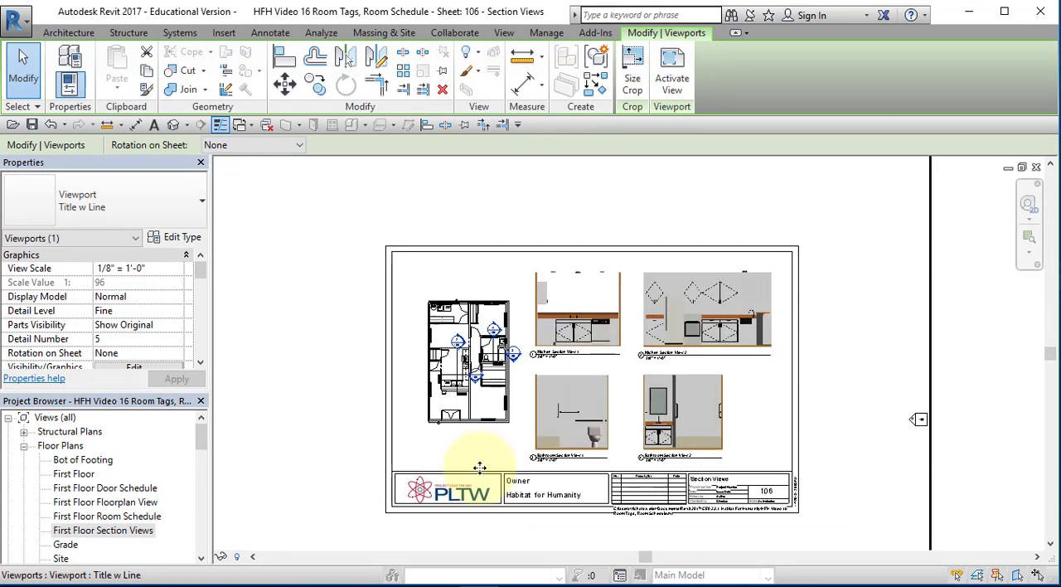
pyautogui.scroll(-2, 479, 467)
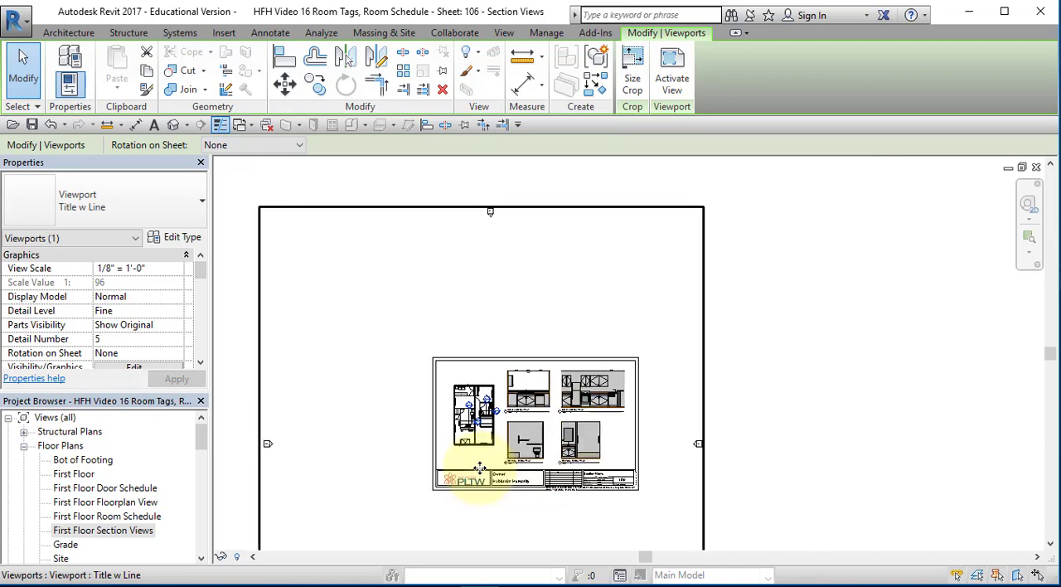
pyautogui.moveTo(479, 468); pyautogui.dragTo(505, 399, button='middle')
pyautogui.scroll(-1, 505, 398)
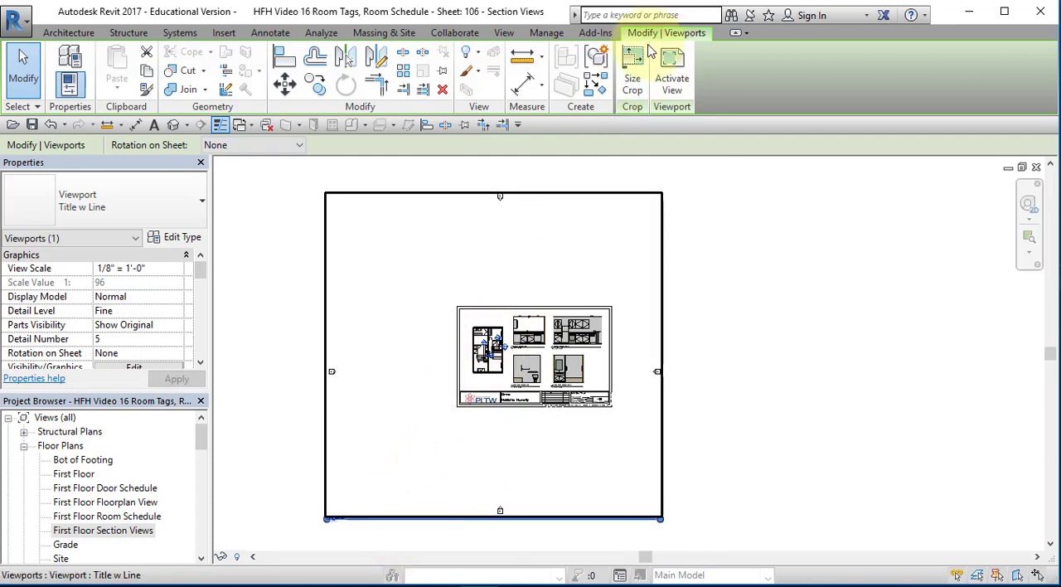
pyautogui.click(672, 67)
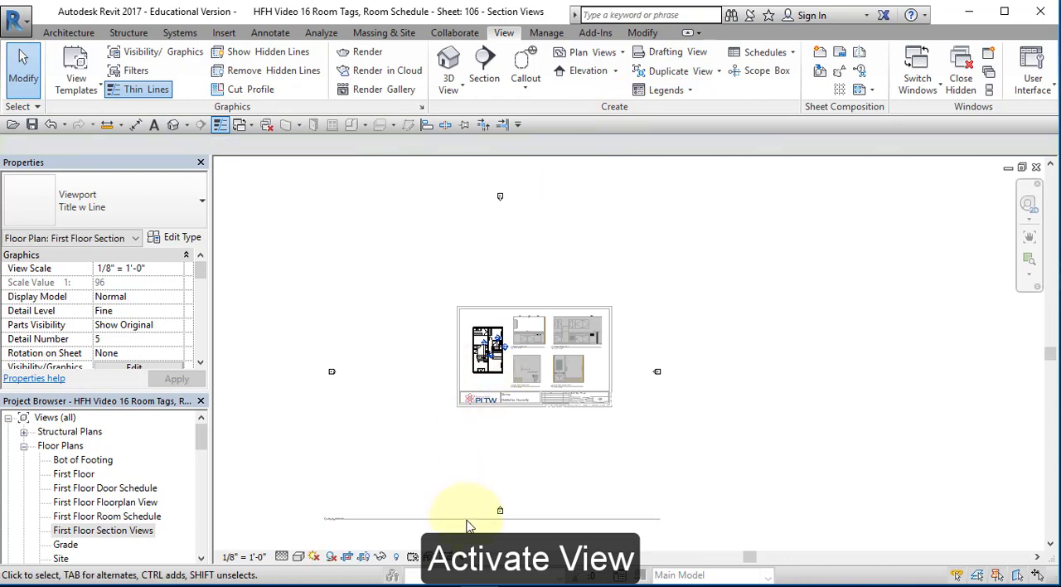
pyautogui.click(364, 557)
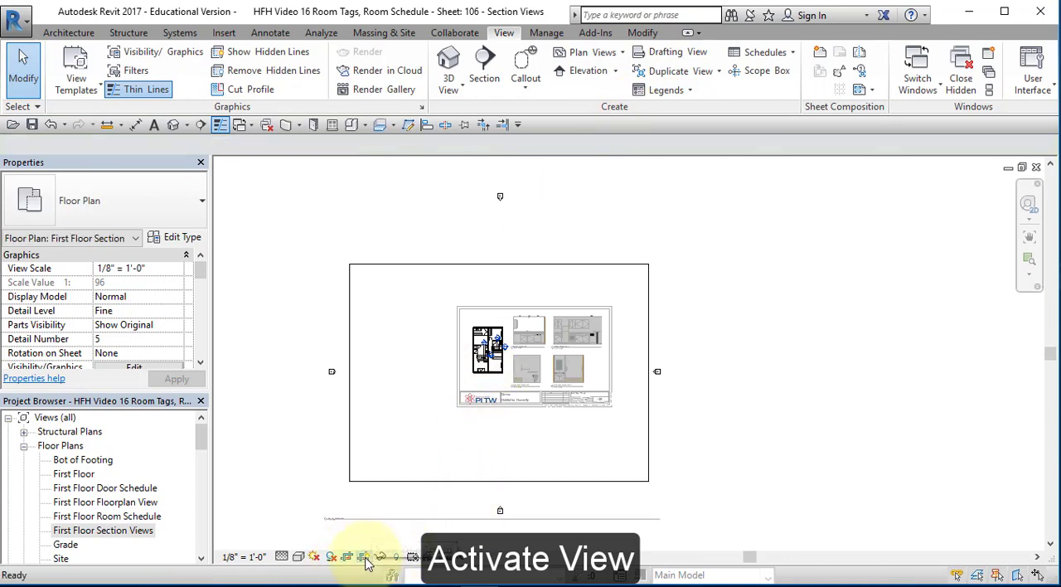
# Shrink the crop region on all four sides to fit closely around the floor plan, and deactivate the view
pyautogui.click(501, 481)
pyautogui.moveTo(500, 481); pyautogui.dragTo(502, 377)
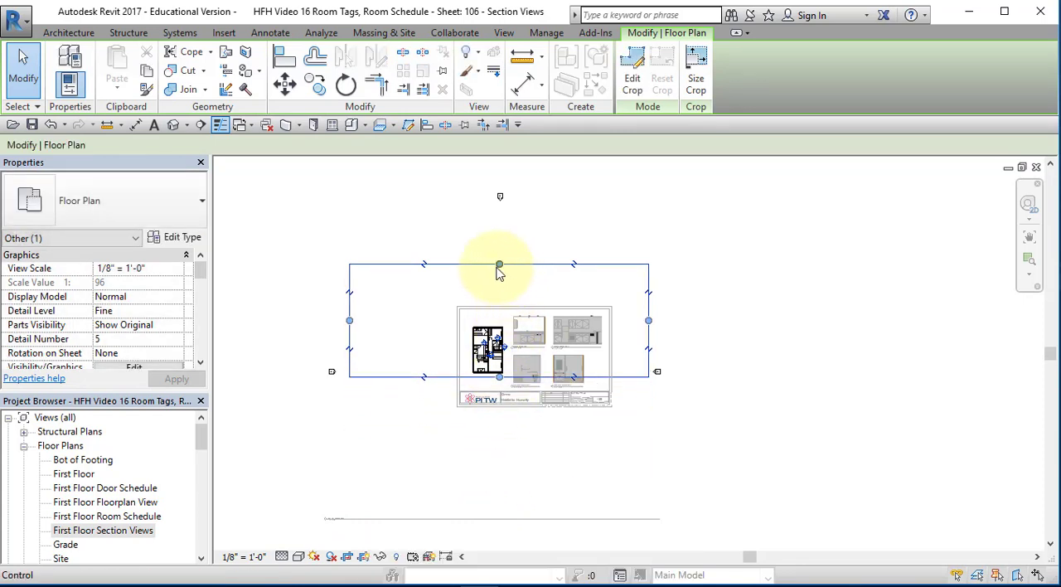
pyautogui.moveTo(500, 267); pyautogui.dragTo(501, 322)
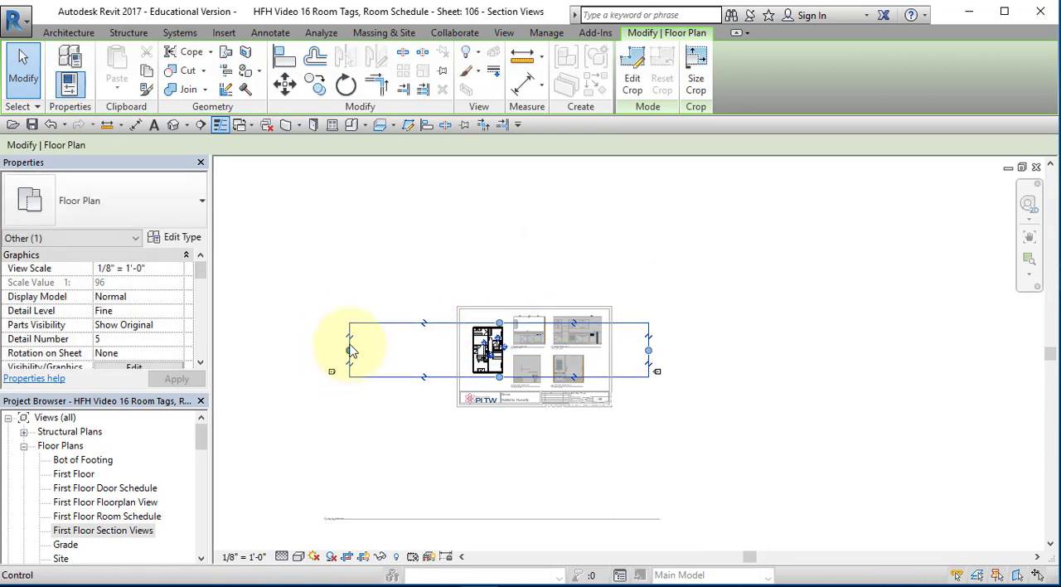
pyautogui.moveTo(350, 354); pyautogui.dragTo(466, 352)
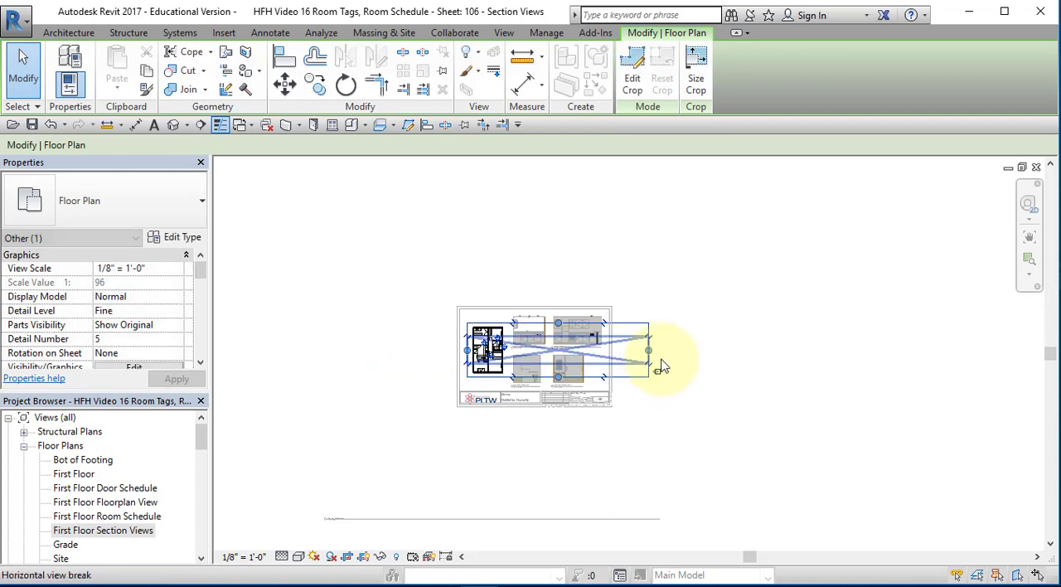
pyautogui.moveTo(649, 355); pyautogui.dragTo(506, 352)
pyautogui.click(516, 470)
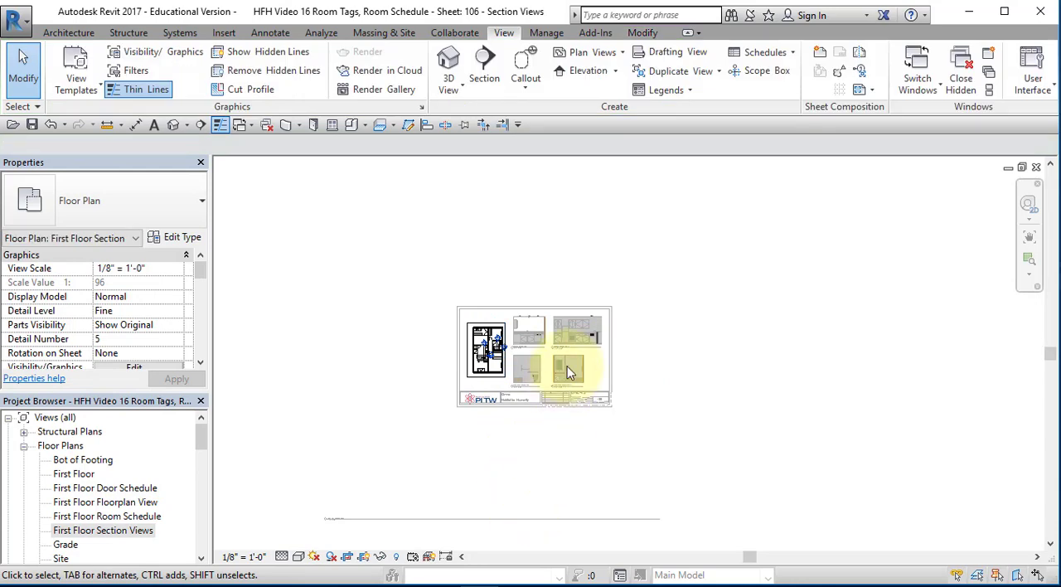
pyautogui.rightClick(486, 352)
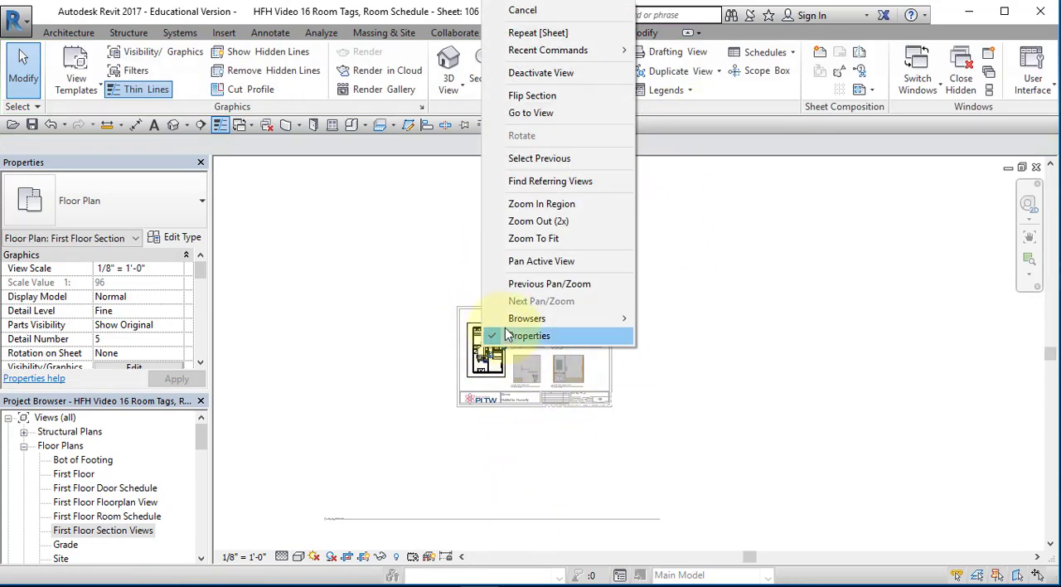
pyautogui.click(549, 73)
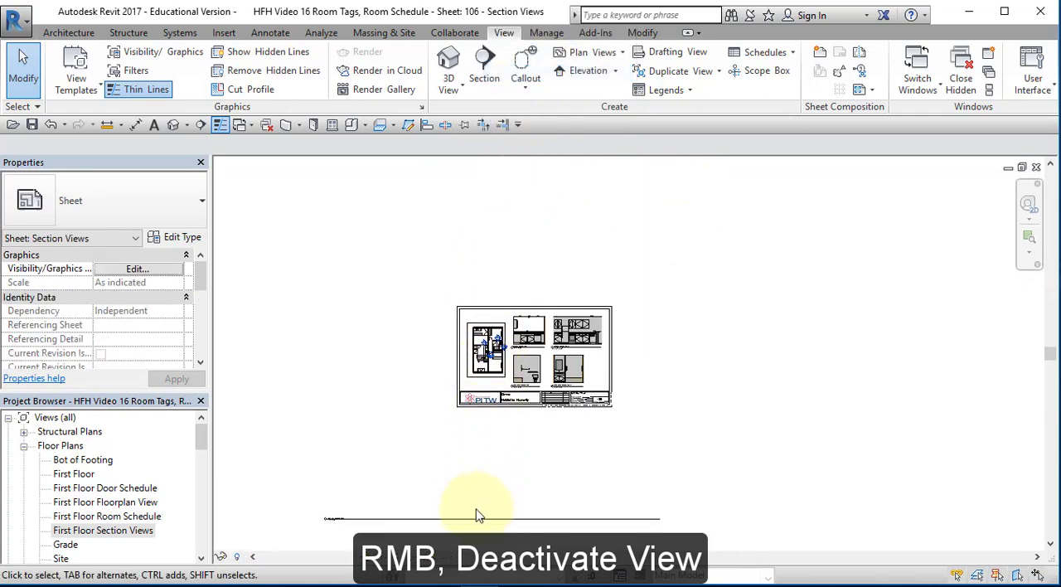
# Move the plan's view title directly beneath the plan and shorten its title line to about the viewport's width
pyautogui.moveTo(469, 526); pyautogui.dragTo(610, 377)
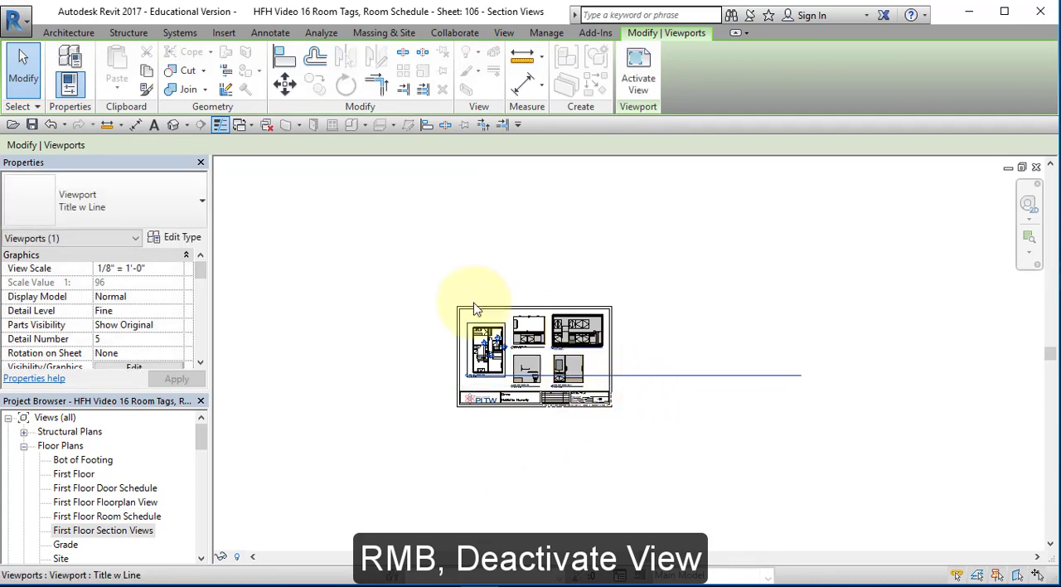
pyautogui.click(491, 349)
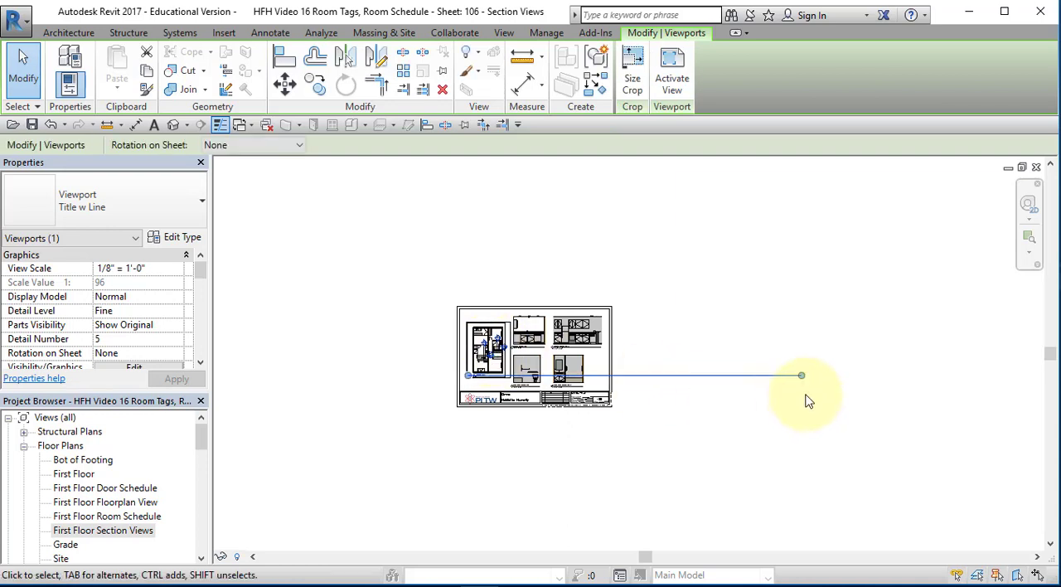
pyautogui.moveTo(802, 379); pyautogui.dragTo(508, 386)
pyautogui.click(504, 440)
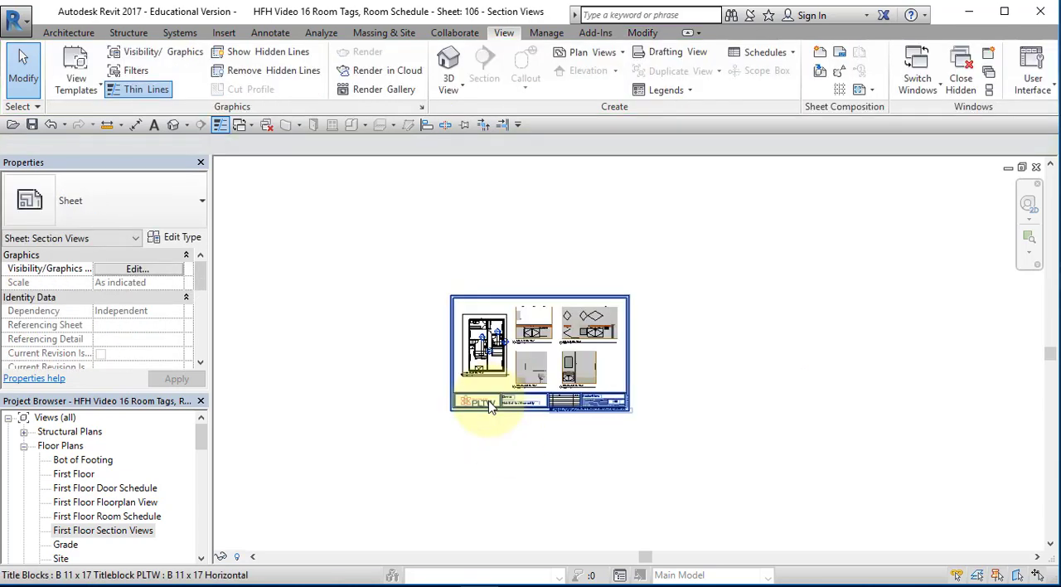
# Shorten the First Floor Section Views title line further so that it ends just inside the crop region's edge
pyautogui.scroll(5, 489, 406)
pyautogui.moveTo(485, 324); pyautogui.dragTo(498, 476, button='middle')
pyautogui.scroll(2, 489, 502)
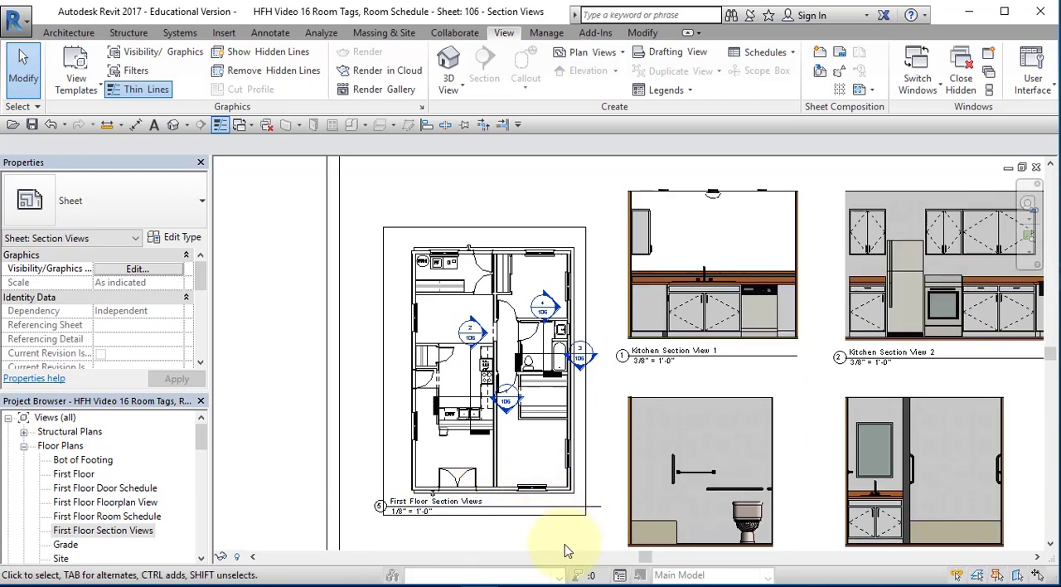
pyautogui.click(586, 505)
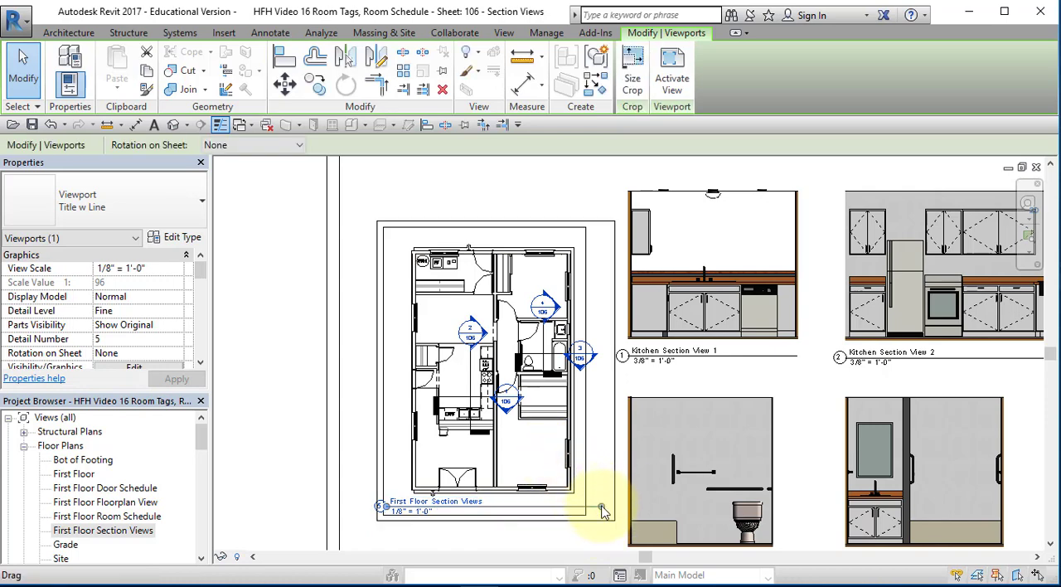
pyautogui.moveTo(603, 511); pyautogui.dragTo(581, 507)
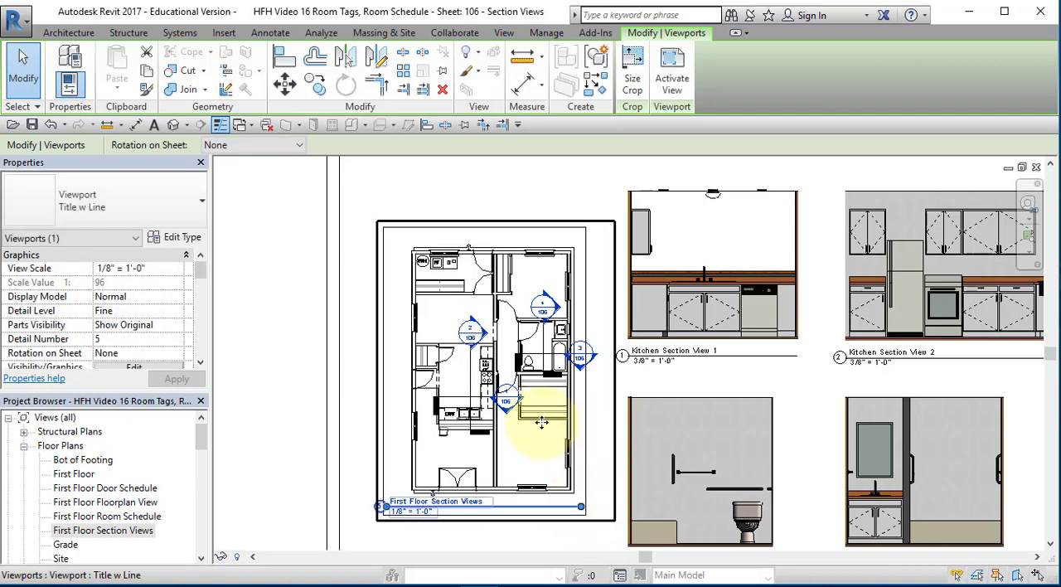
pyautogui.click(313, 354)
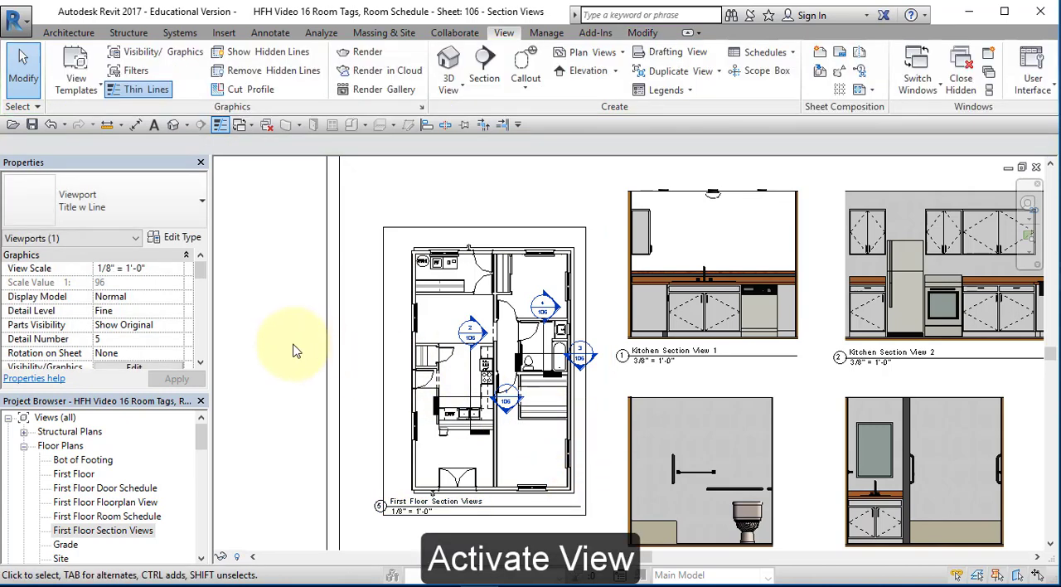
# Activate the plan's view again, hide its crop region, and deactivate the view
pyautogui.click(454, 325)
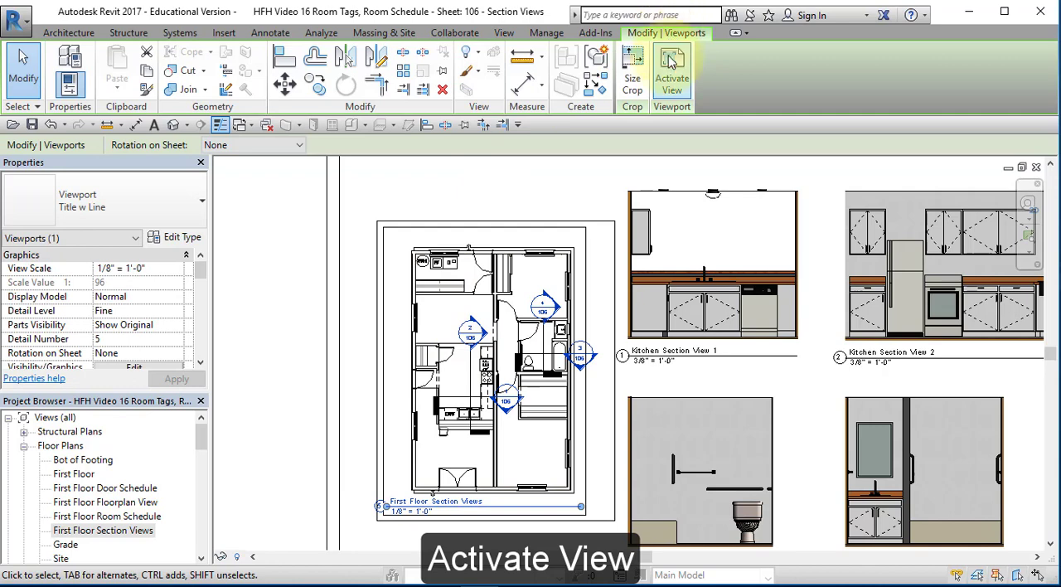
pyautogui.click(671, 79)
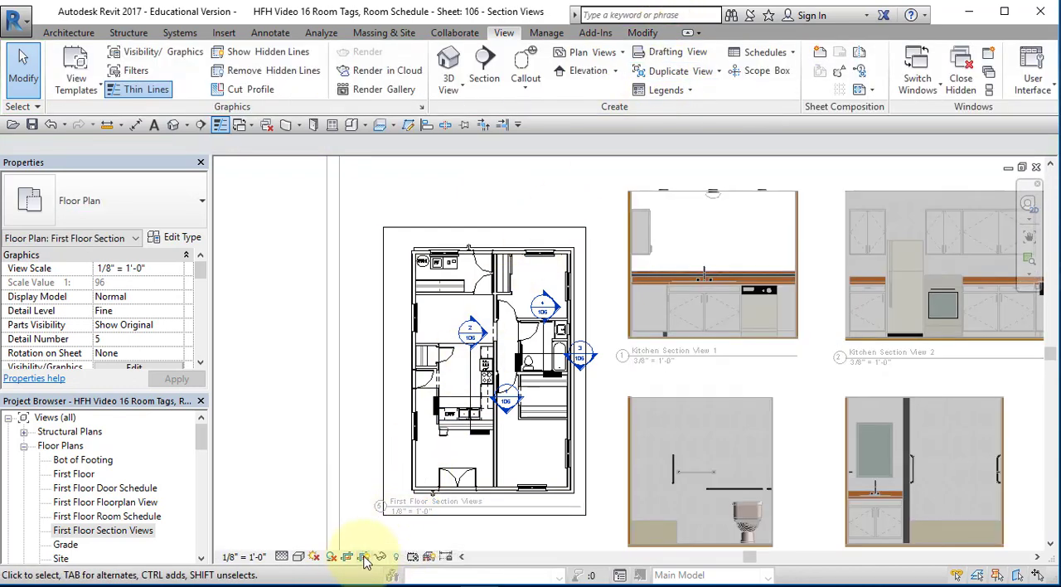
pyautogui.click(364, 559)
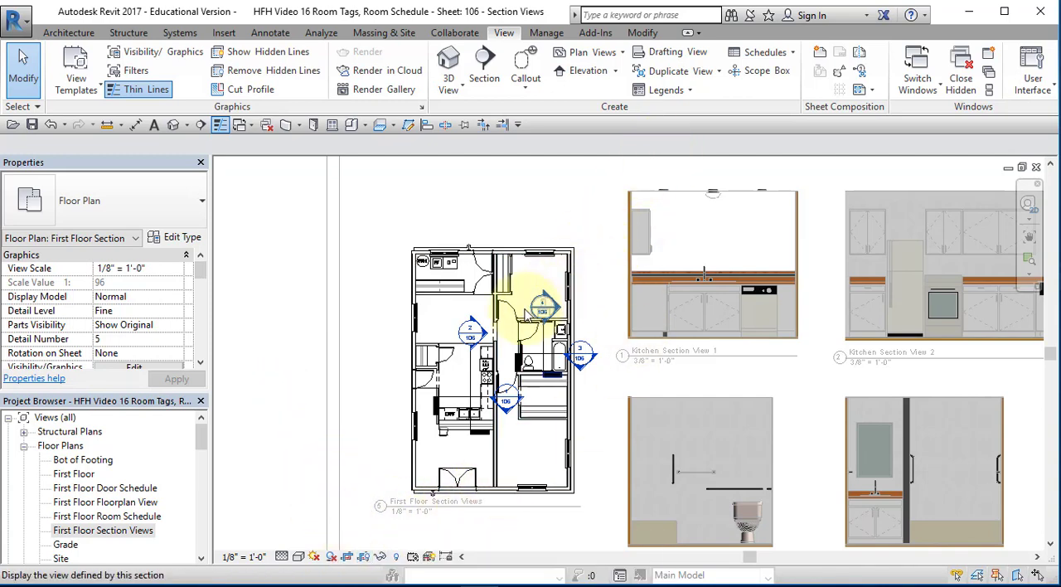
pyautogui.click(483, 286)
pyautogui.rightClick(496, 294)
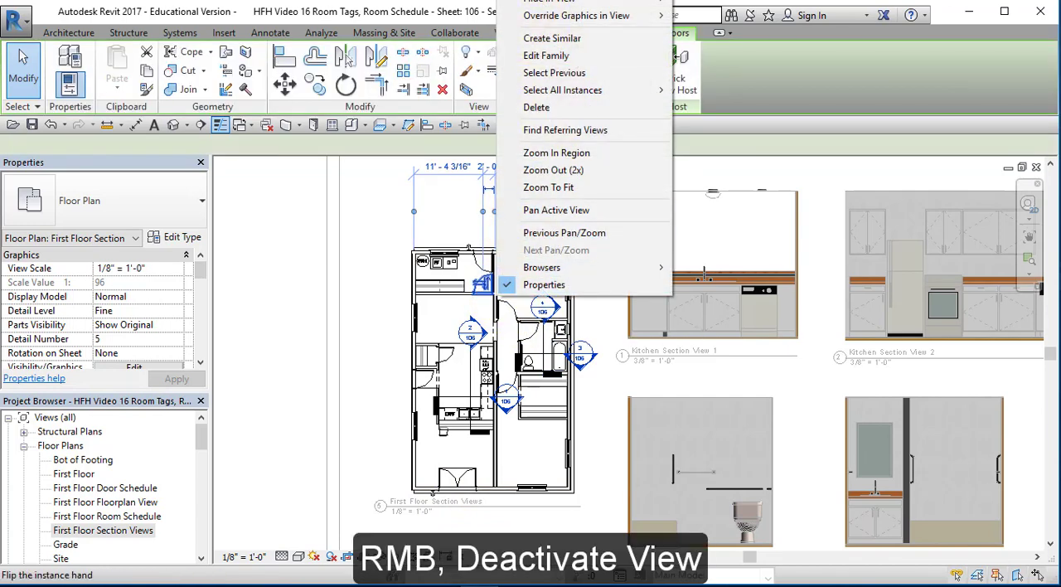
pyautogui.click(543, 1)
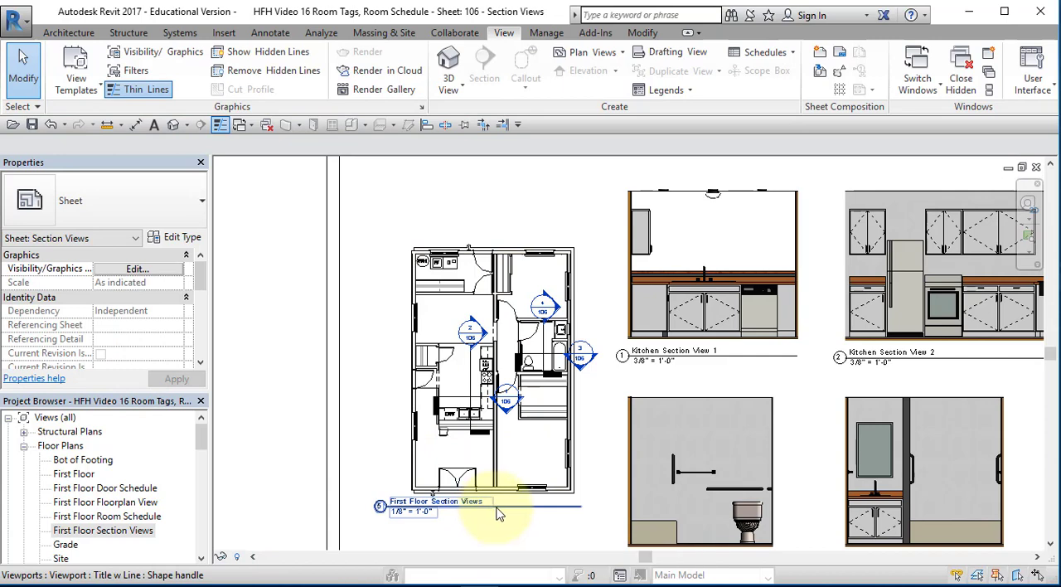
# Shift the First Floor Section Views title to the right so that it starts at the plan's left wall
pyautogui.click(500, 513)
pyautogui.moveTo(526, 520)
pyautogui.mouseDown()
pyautogui.moveTo(535, 524)
pyautogui.moveTo(528, 514)
pyautogui.mouseUp()
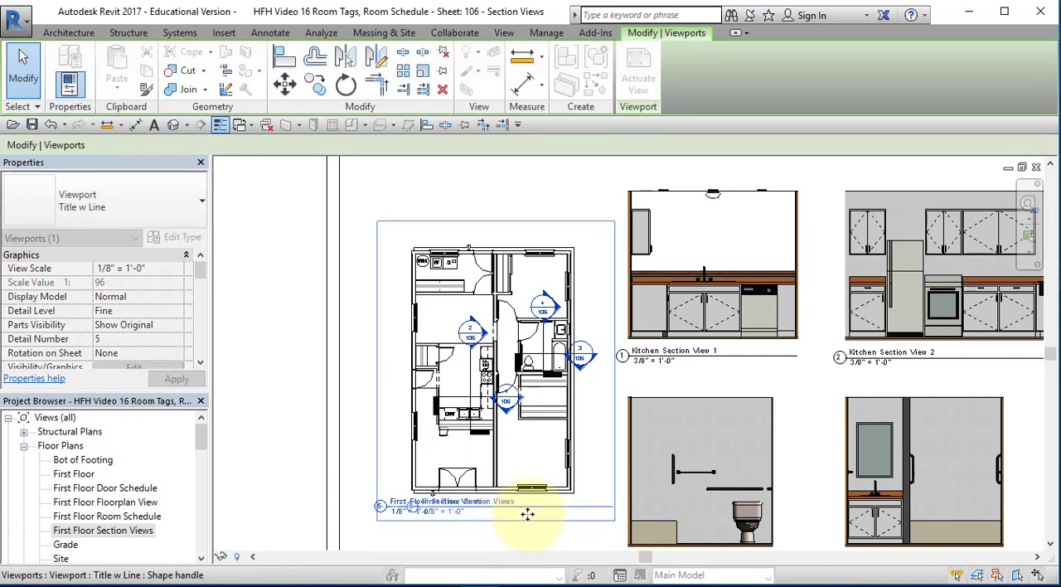
pyautogui.click(562, 532)
# Nudge the plan viewport slightly left, away from the section views on the sheet
pyautogui.scroll(-1, 670, 388)
pyautogui.scroll(-1, 669, 385)
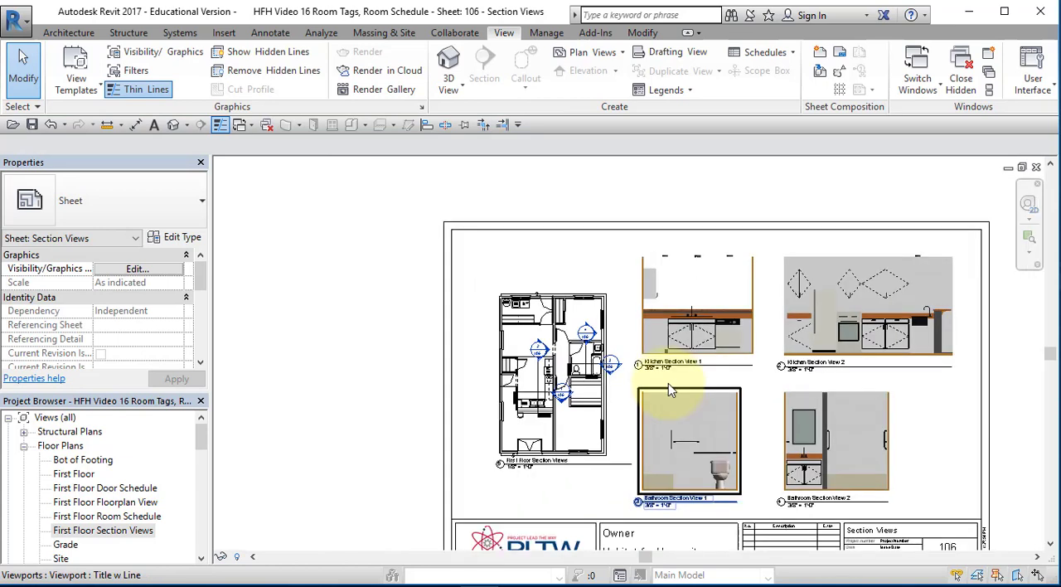
pyautogui.click(595, 406)
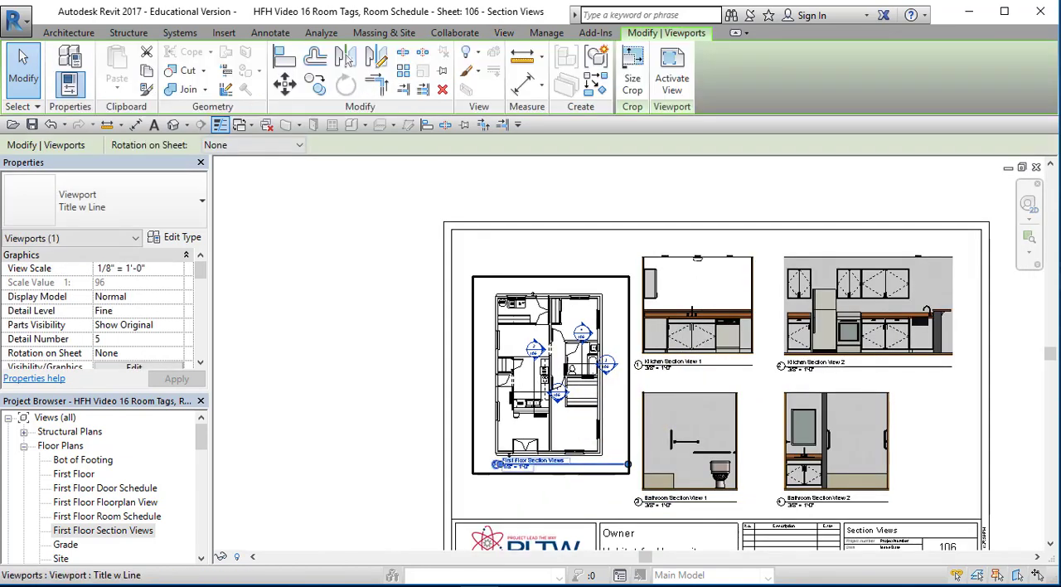
pyautogui.press('Left')
pyautogui.click(687, 213)
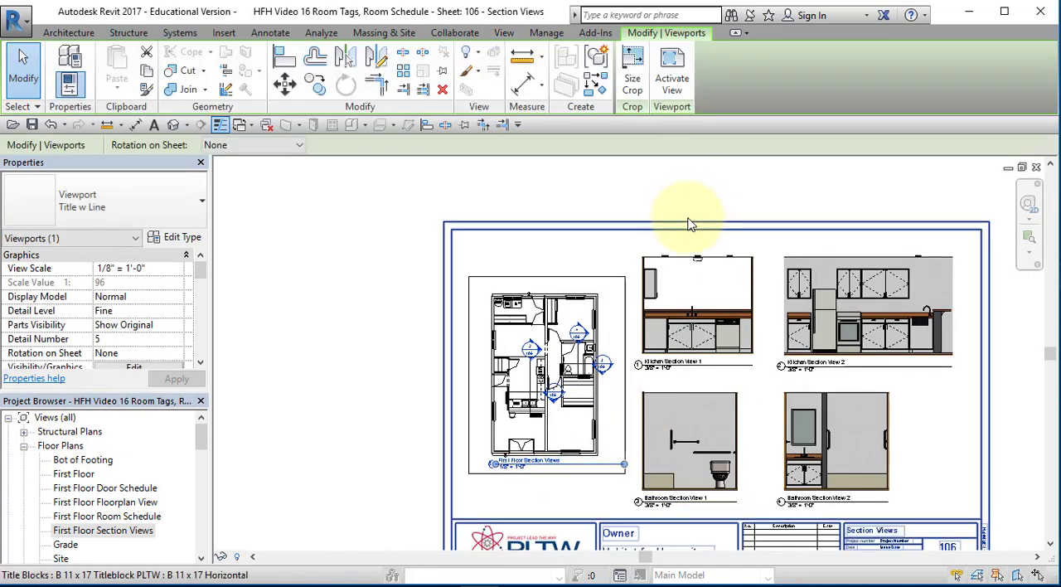
pyautogui.moveTo(695, 292); pyautogui.dragTo(496, 274, button='middle')
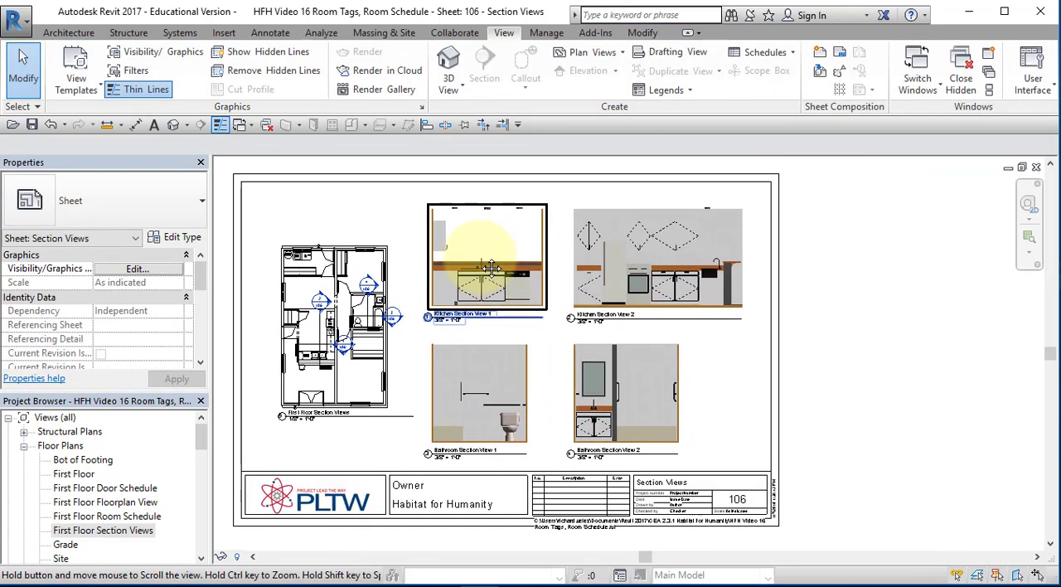